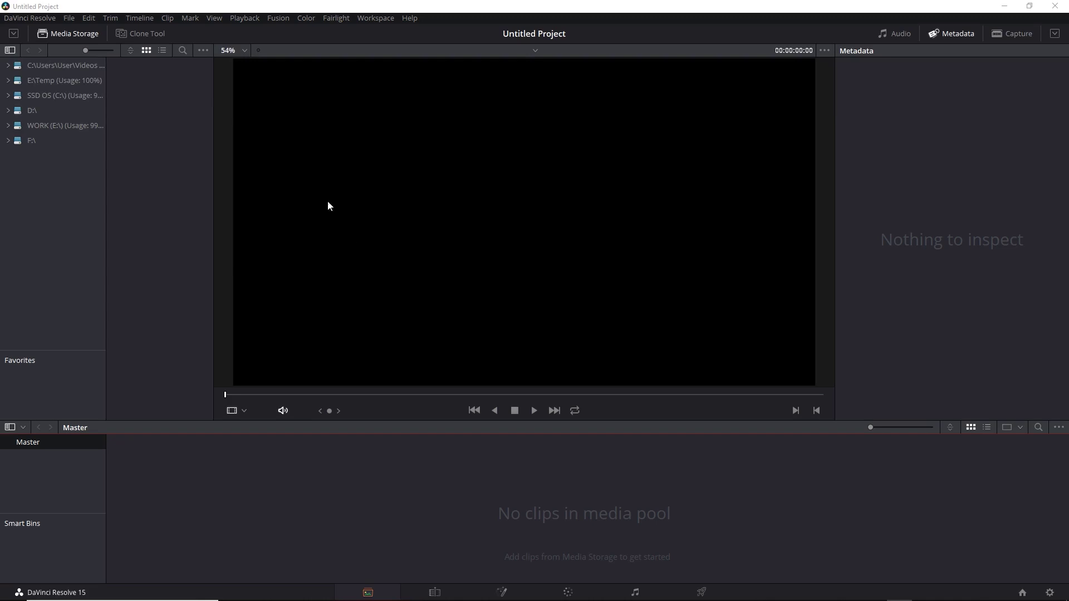
Step: Review the timeline color space options in the project's Color Management settings and close the settings without saving
{"action": "left_click", "coordinate": [71, 19]}
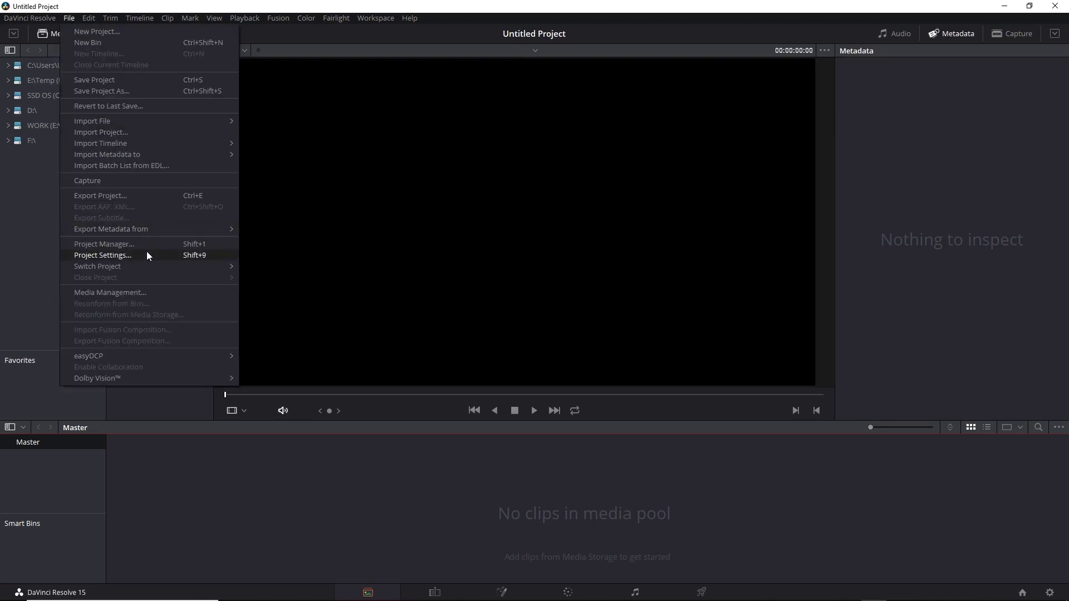
{"action": "left_click", "coordinate": [1050, 593]}
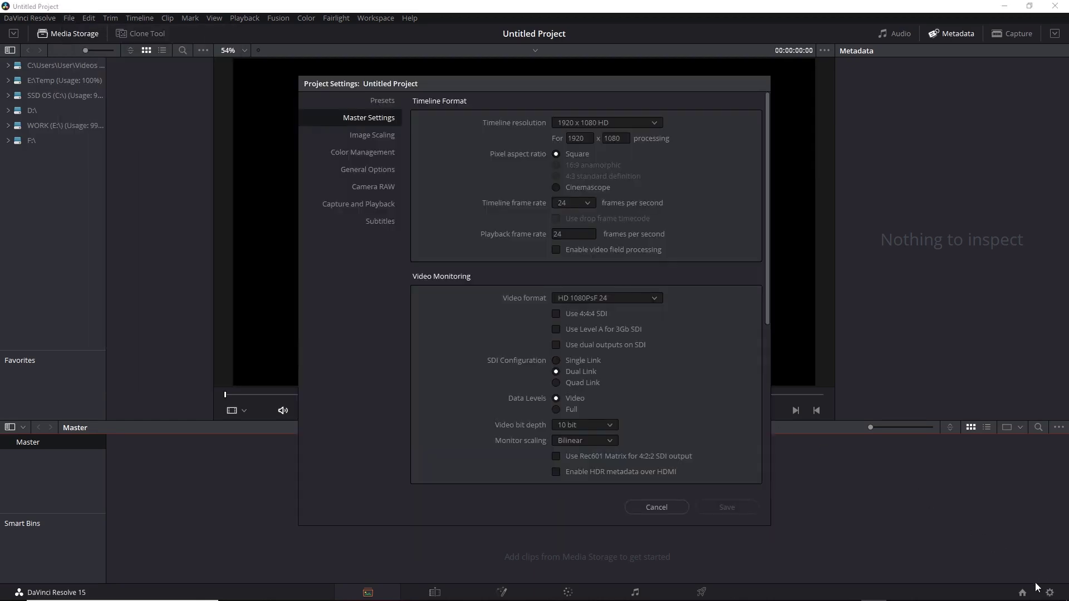
{"action": "left_click", "coordinate": [379, 153]}
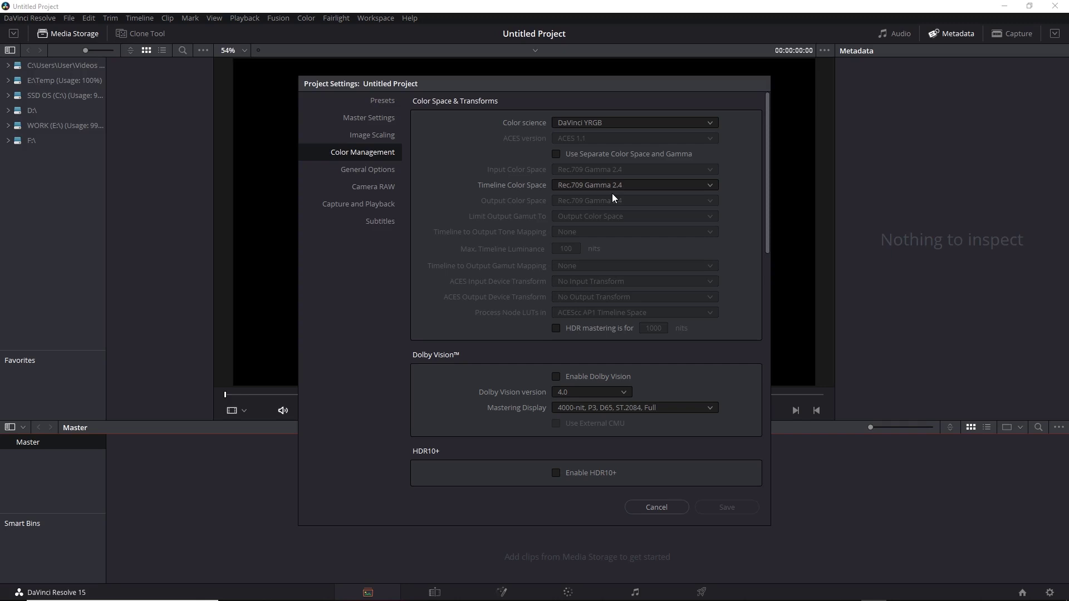
{"action": "left_click", "coordinate": [713, 186]}
{"action": "left_click", "coordinate": [738, 190]}
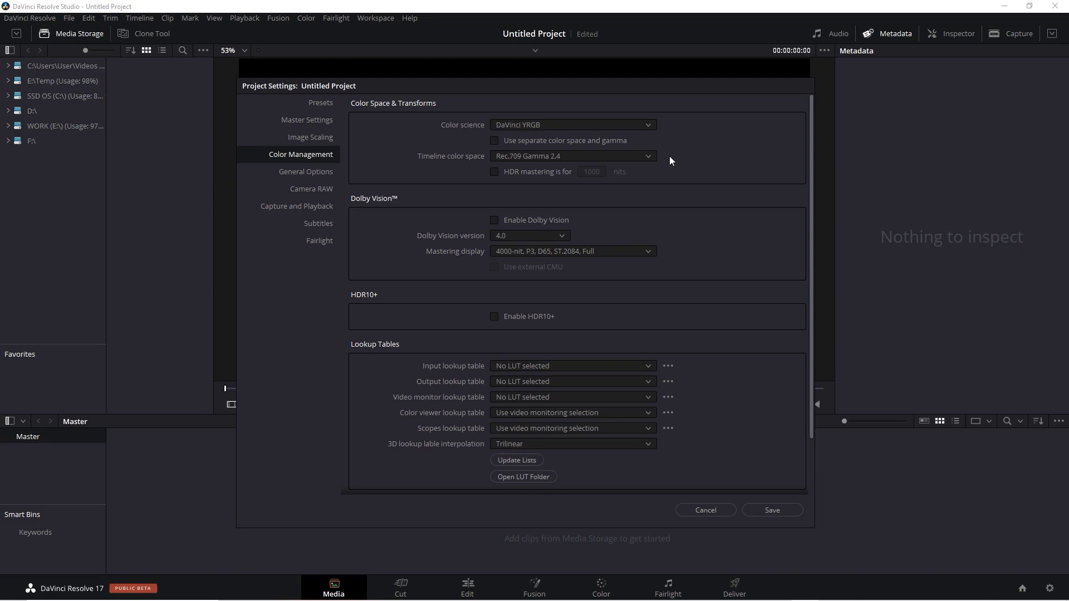
{"action": "left_click", "coordinate": [649, 157]}
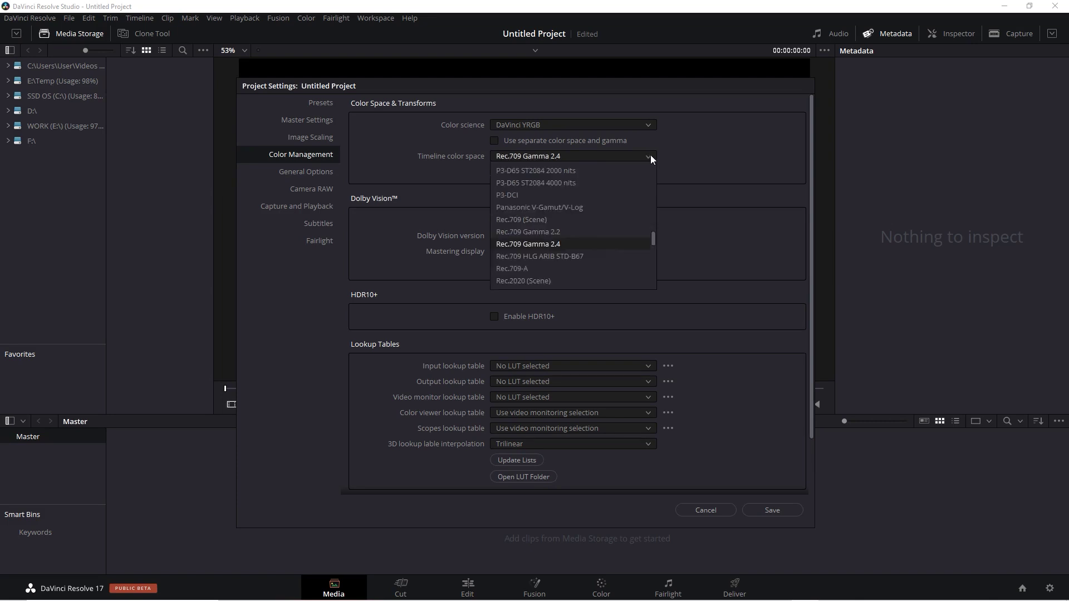
{"action": "left_click", "coordinate": [674, 156]}
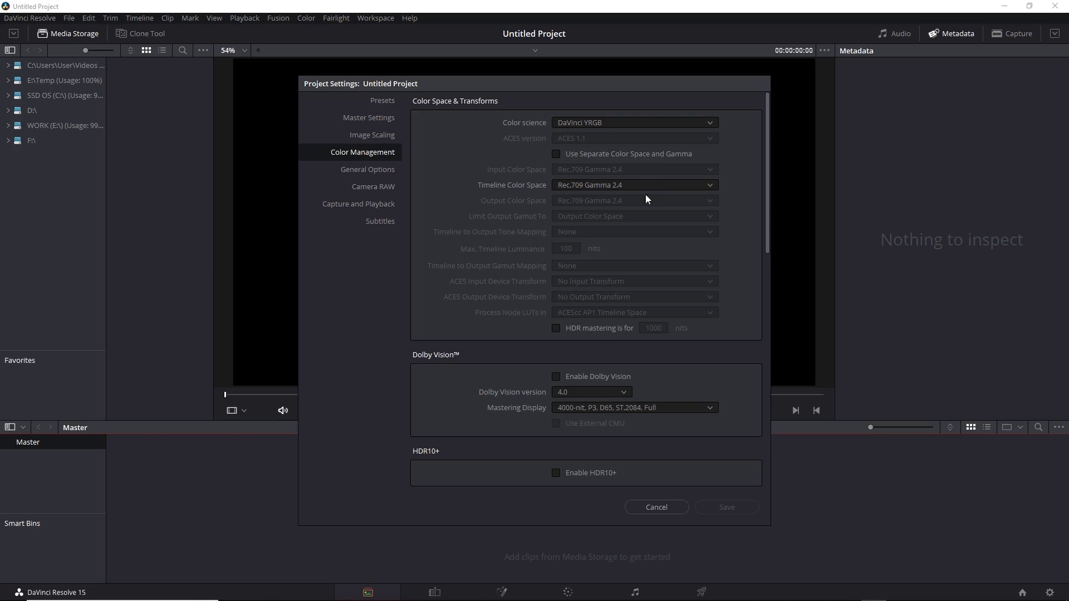
{"action": "left_click", "coordinate": [657, 507]}
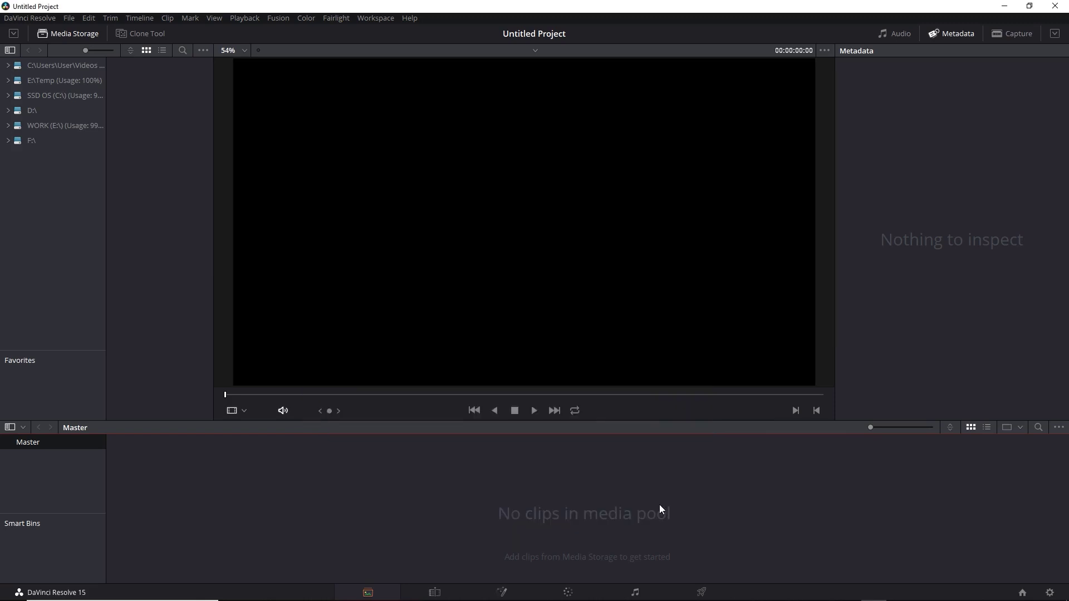
Step: Import AlexaLFProRes.mov from the Footage folder into the media pool and preview its shot of the woman reading
{"action": "right_click", "coordinate": [157, 477]}
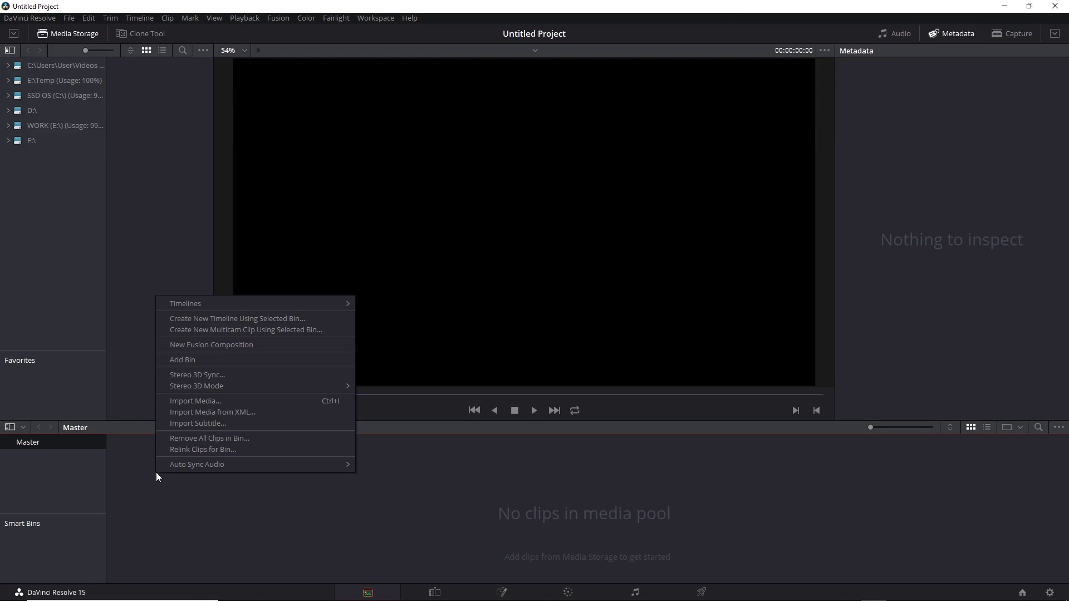
{"action": "left_click", "coordinate": [218, 402]}
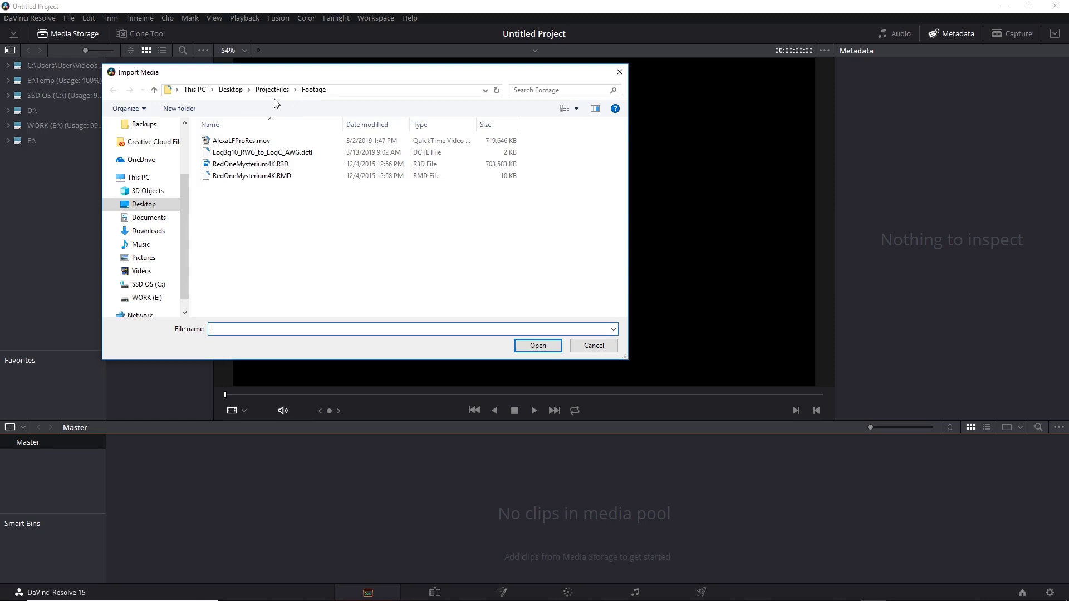
{"action": "left_click", "coordinate": [261, 146]}
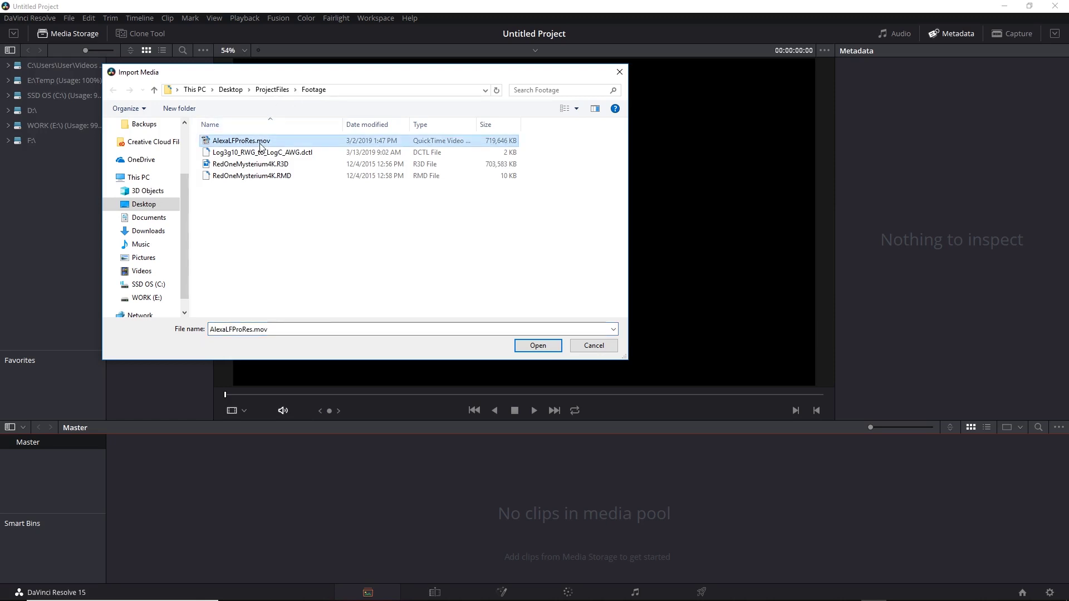
{"action": "left_click", "coordinate": [536, 346]}
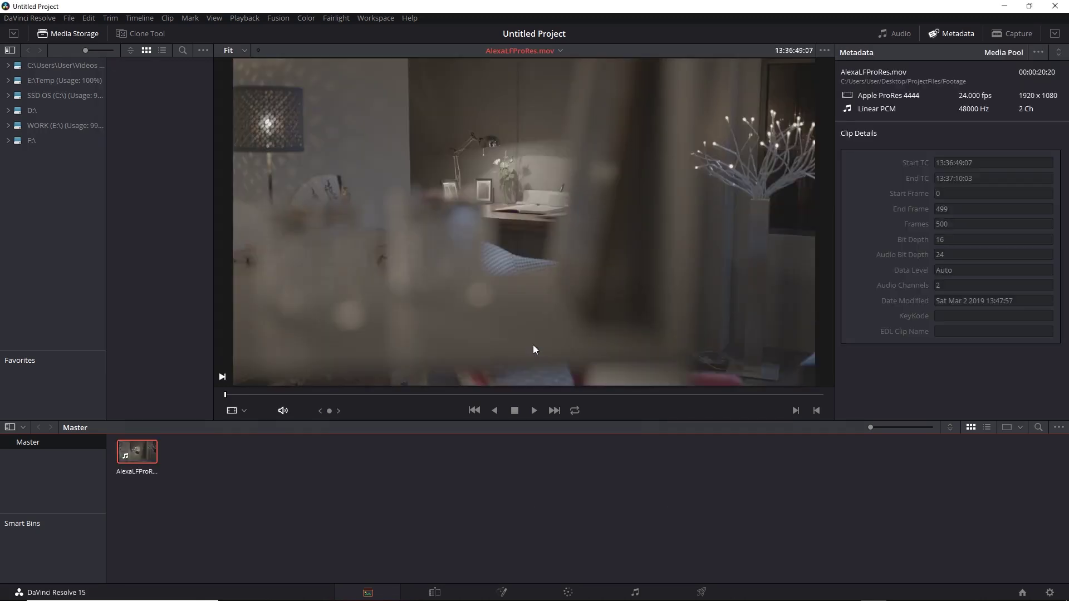
{"action": "left_click_drag", "start_coordinate": [453, 394], "coordinate": [703, 396]}
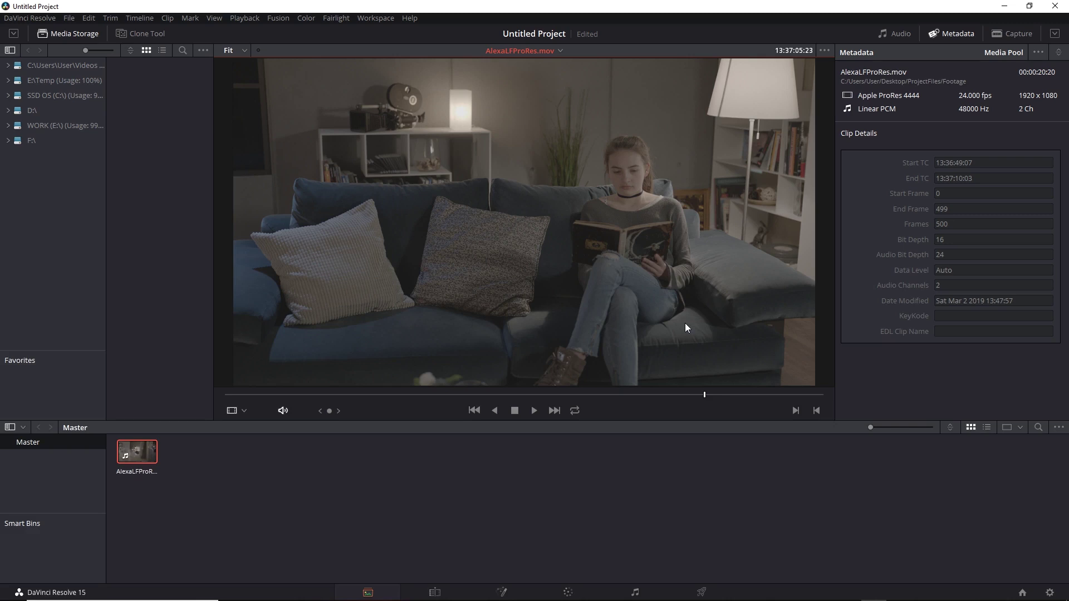
Step: Apply the Arri Alexa LogC to Rec709 LUT to the AlexaLFProRes.mov clip in the media pool
{"action": "left_click", "coordinate": [139, 446]}
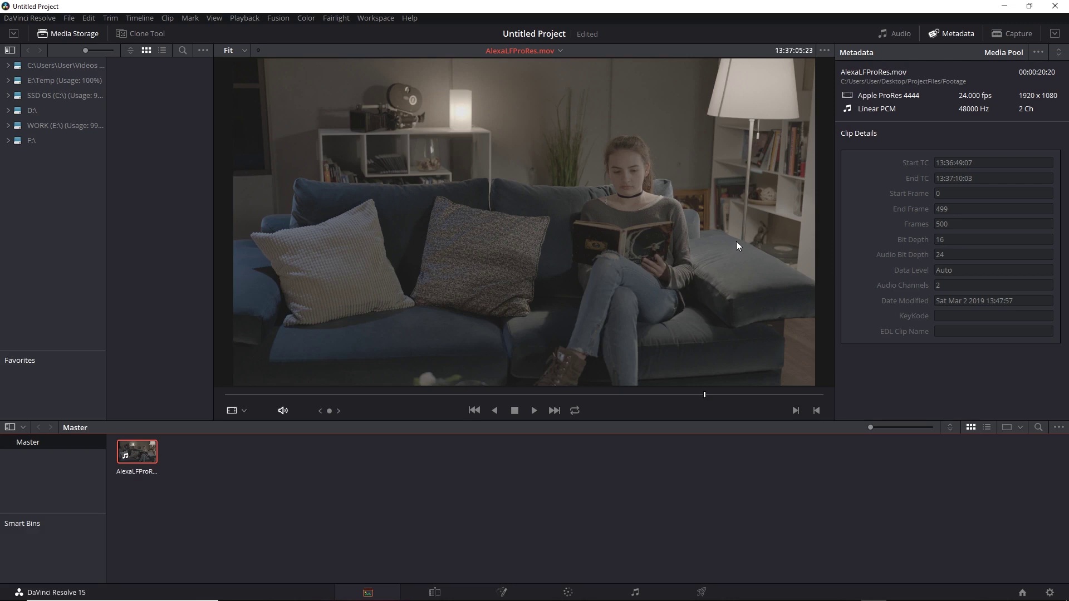
{"action": "right_click", "coordinate": [139, 454]}
{"action": "mouse_move", "coordinate": [222, 281]}
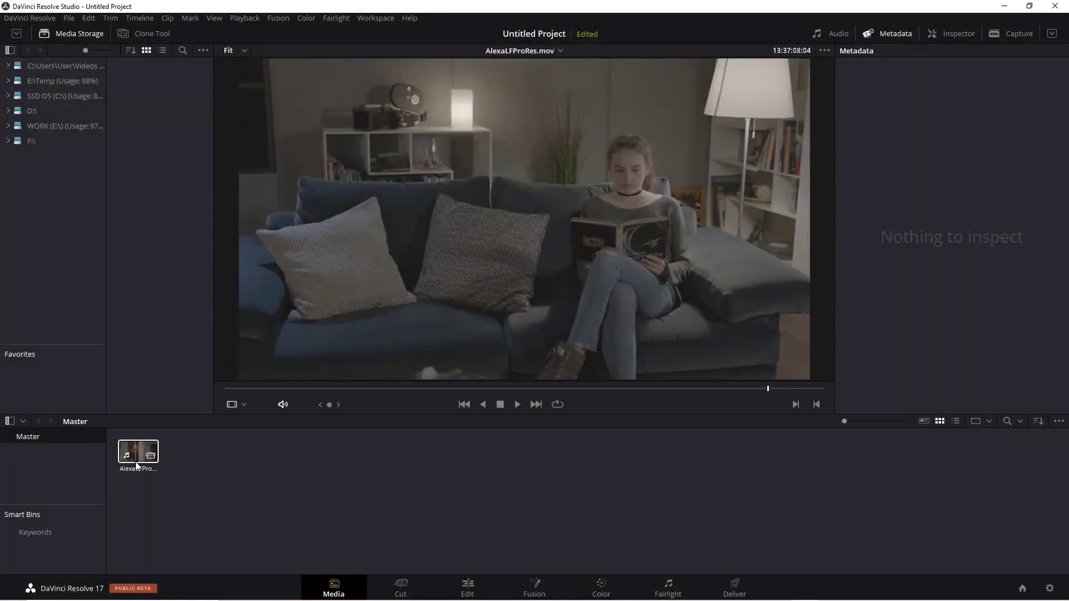
{"action": "right_click", "coordinate": [135, 455]}
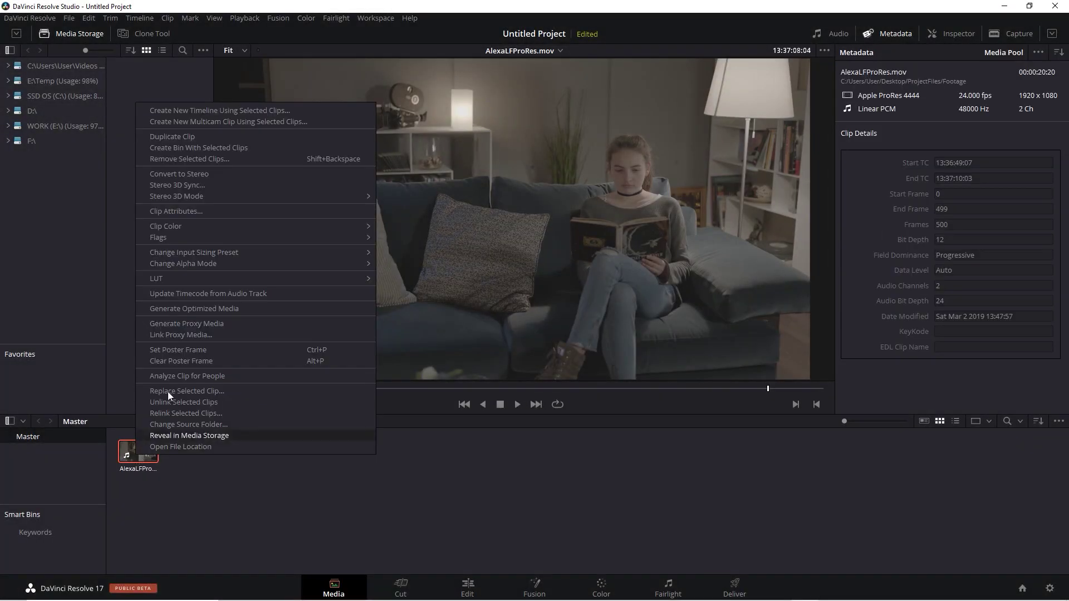
{"action": "mouse_move", "coordinate": [199, 278]}
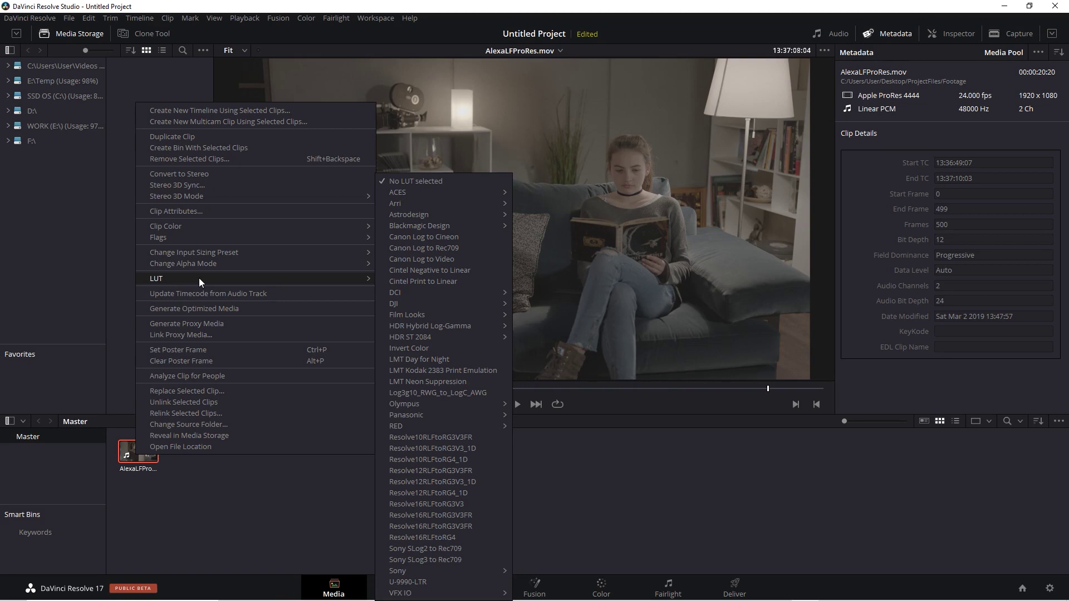
{"action": "mouse_move", "coordinate": [412, 204]}
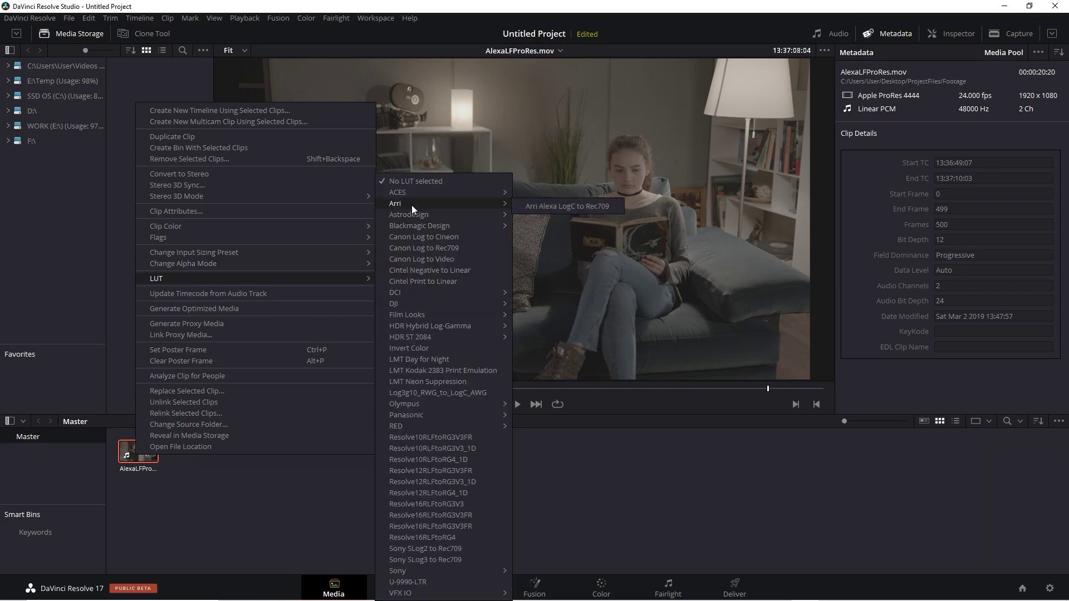
{"action": "left_click", "coordinate": [556, 207]}
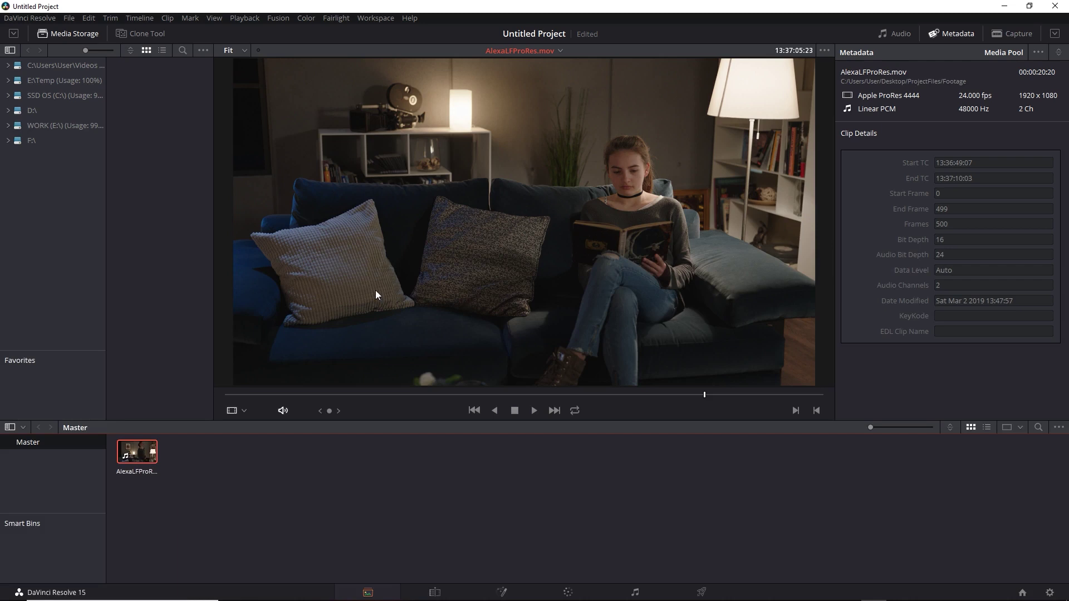
Step: Create a timeline named Timeline 1 from the AlexaLFProRes.mov clip and preview its shot of the woman reading
{"action": "right_click", "coordinate": [135, 456]}
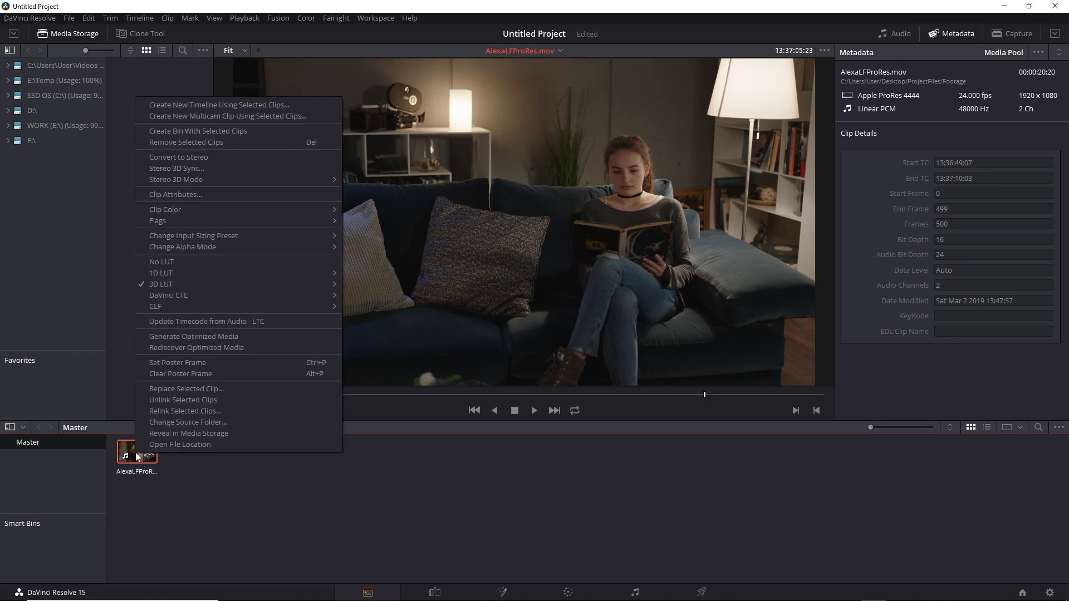
{"action": "left_click", "coordinate": [291, 105]}
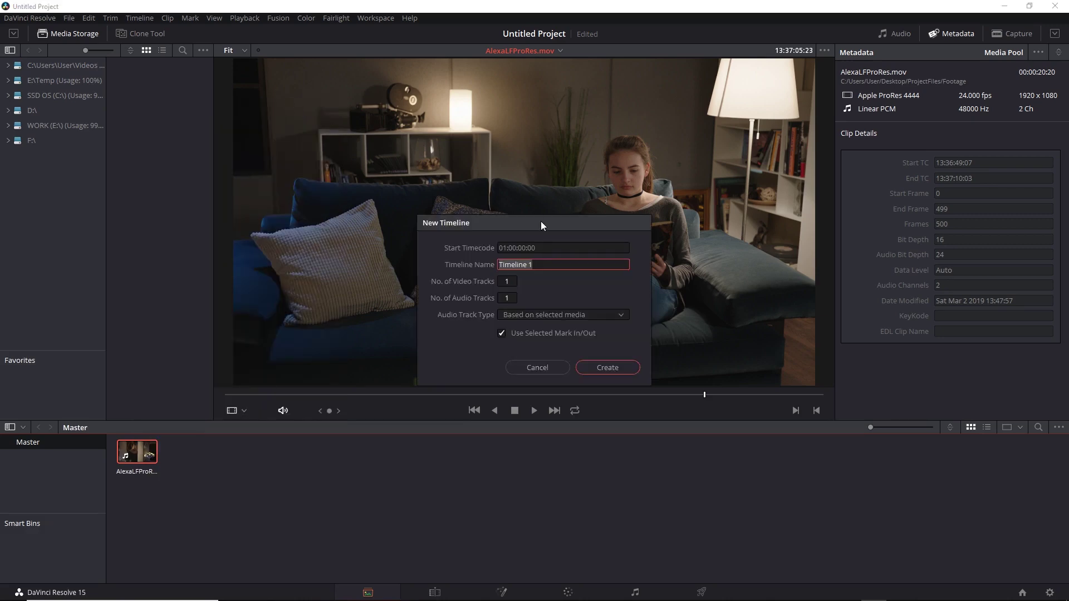
{"action": "left_click", "coordinate": [607, 367]}
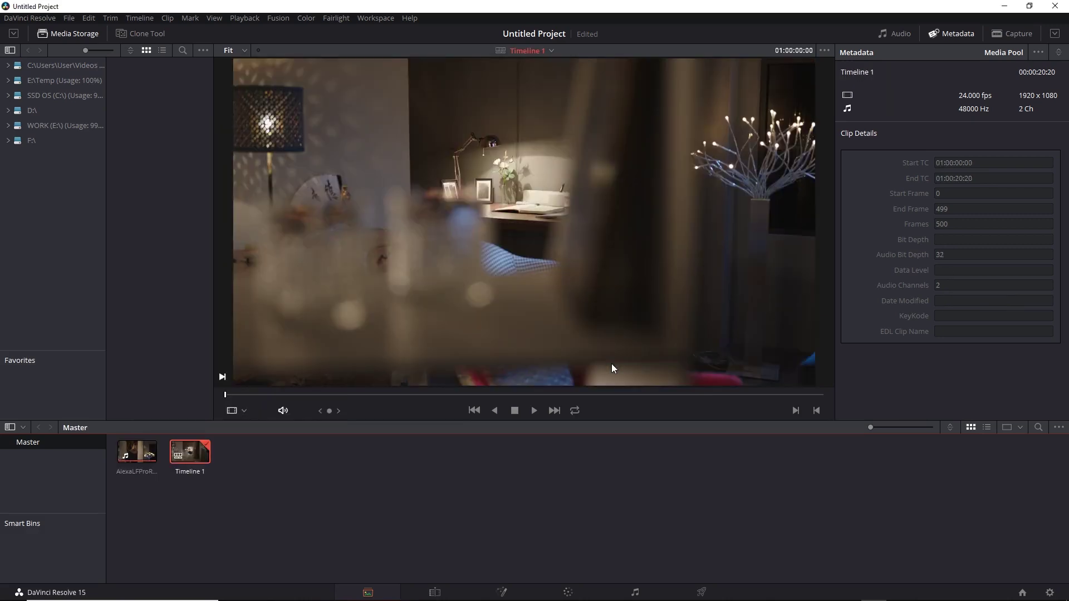
{"action": "left_click_drag", "start_coordinate": [589, 394], "coordinate": [684, 394]}
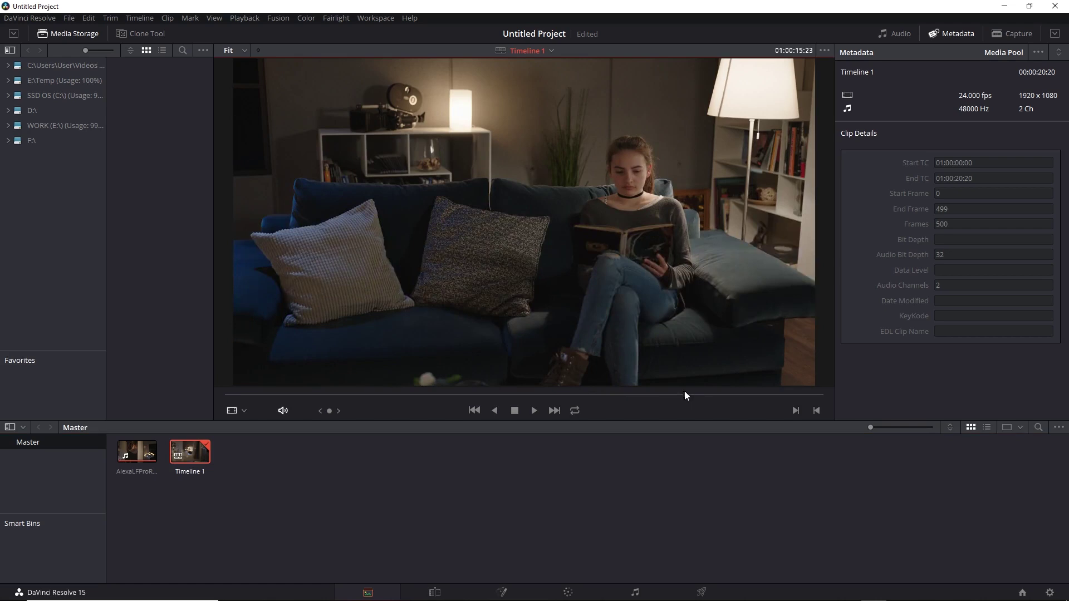
Step: Examine how the clip with its LUT displays on the Edit, Fusion, Color and Deliver pages, returning to the Color page
{"action": "left_click", "coordinate": [435, 592]}
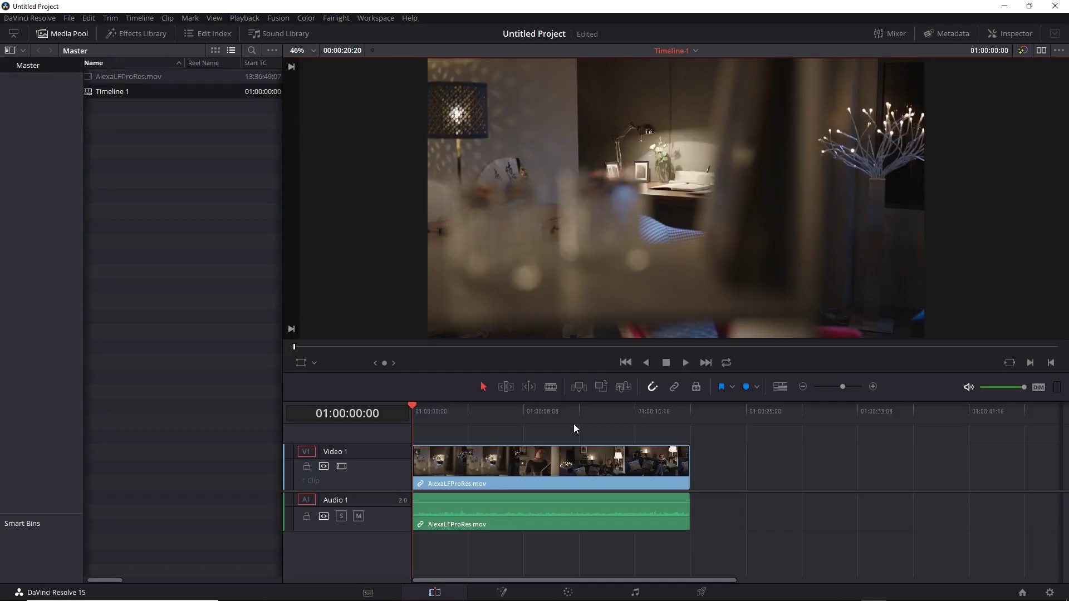
{"action": "left_click_drag", "start_coordinate": [695, 350], "coordinate": [925, 374]}
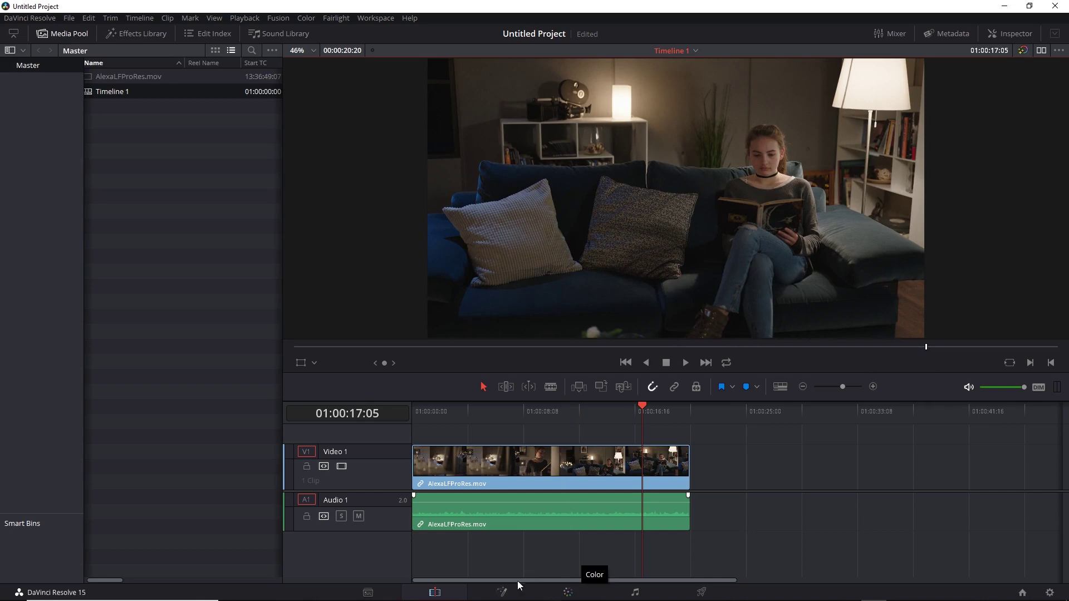
{"action": "left_click", "coordinate": [502, 592]}
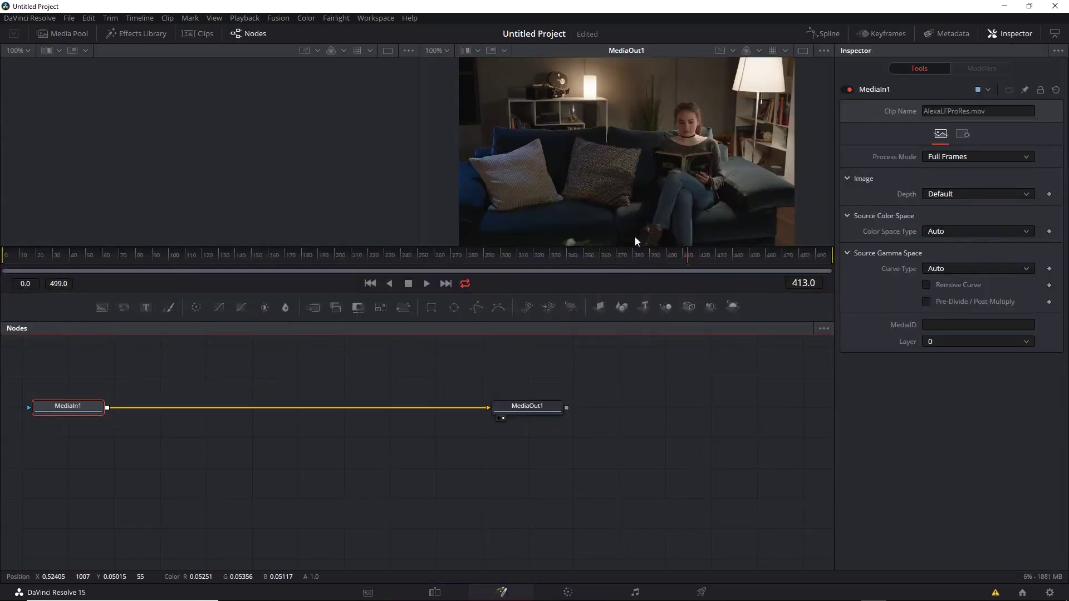
{"action": "left_click", "coordinate": [569, 594]}
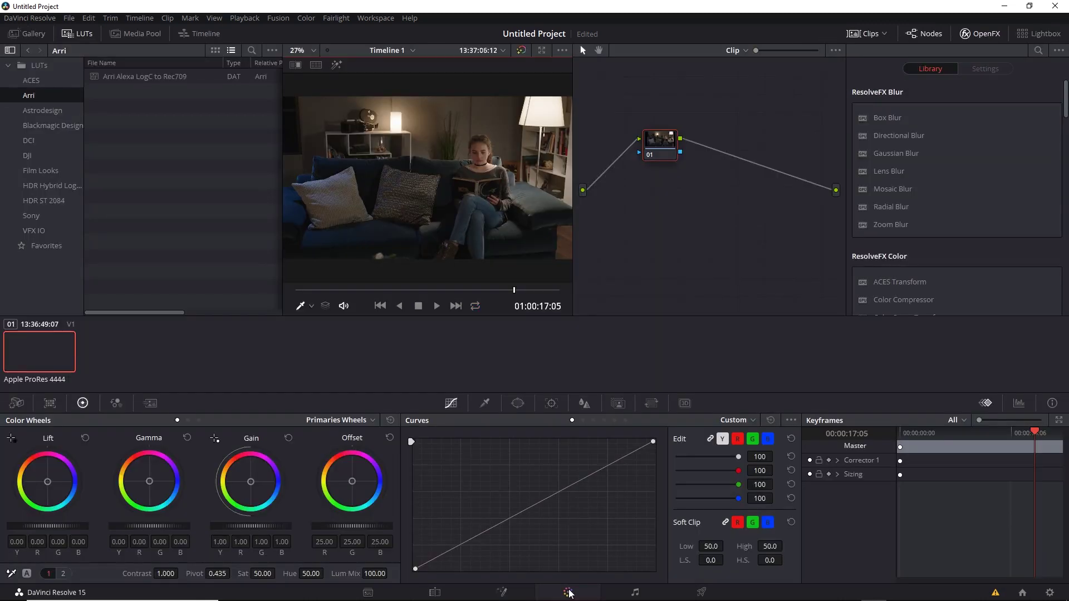
{"action": "left_click", "coordinate": [701, 593]}
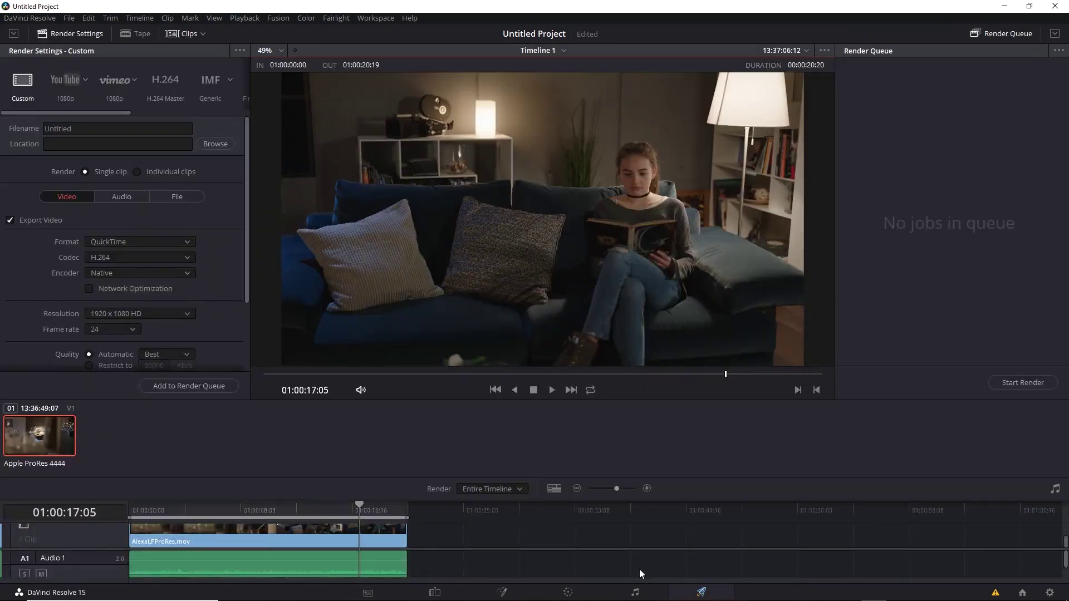
{"action": "left_click", "coordinate": [566, 594]}
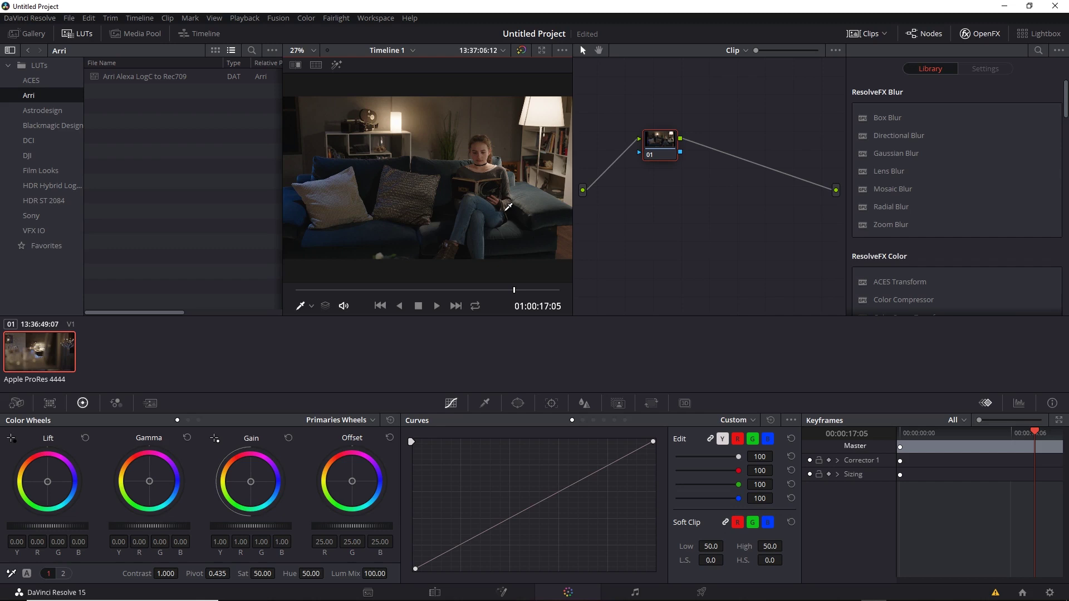
Step: Return to the Media page and remove the LUT from the AlexaLFProRes.mov clip
{"action": "left_click", "coordinate": [367, 592]}
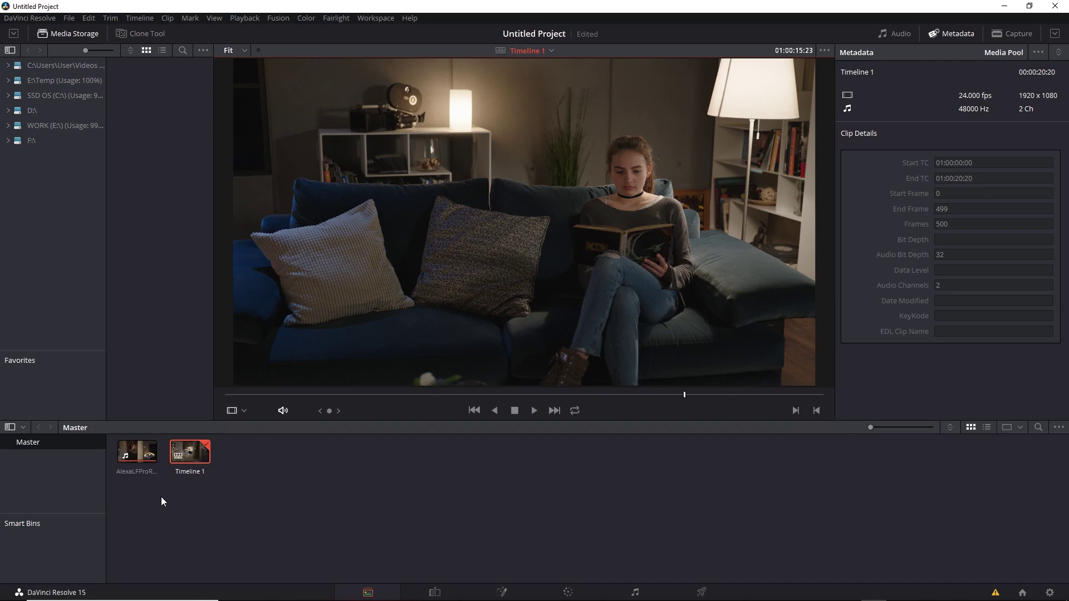
{"action": "left_click", "coordinate": [135, 455]}
{"action": "right_click", "coordinate": [135, 456]}
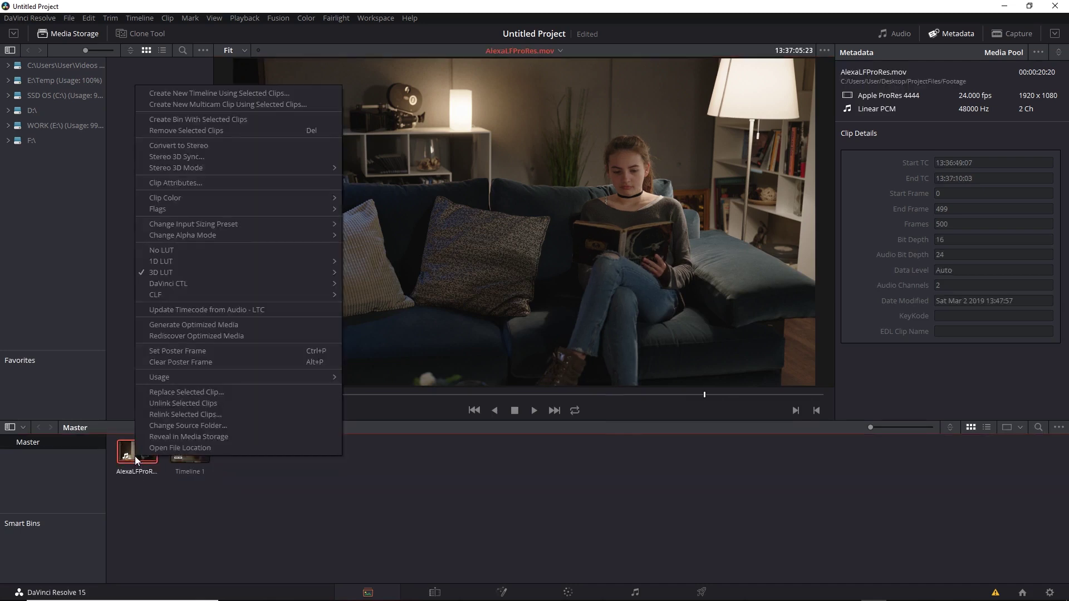
{"action": "left_click", "coordinate": [187, 250]}
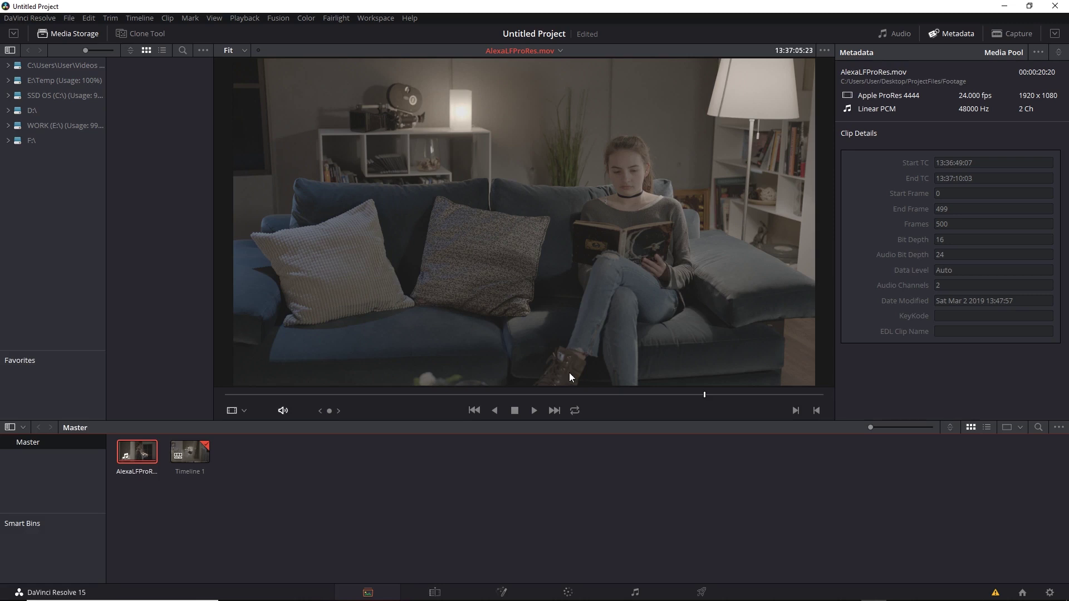
Step: Set the input lookup table in the project's Color Management settings to Arri Alexa LogC to Rec709
{"action": "left_click", "coordinate": [1048, 592]}
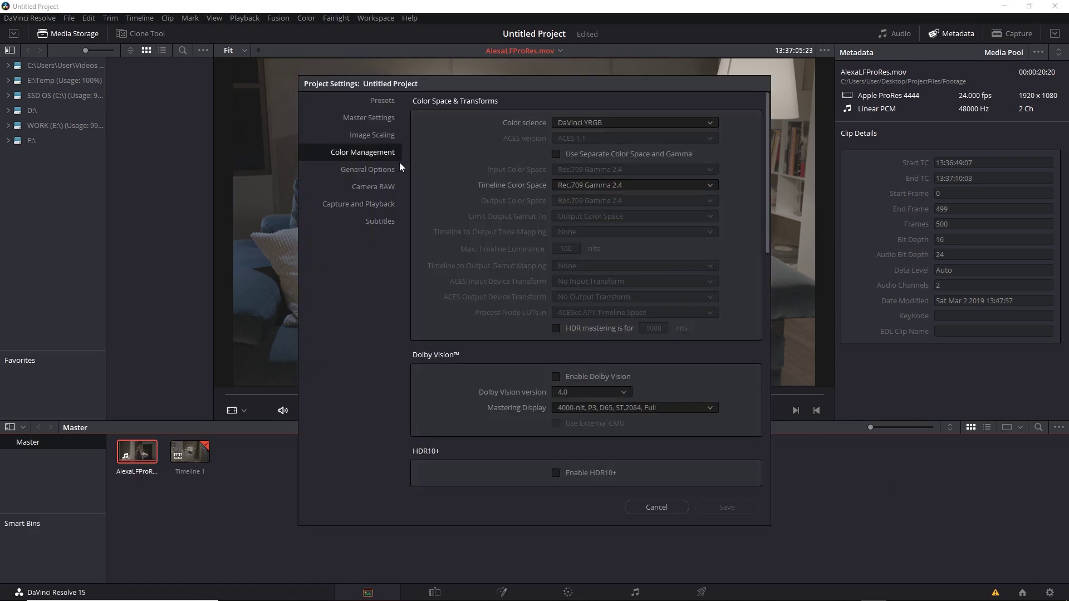
{"action": "left_click_drag", "start_coordinate": [765, 183], "coordinate": [766, 316]}
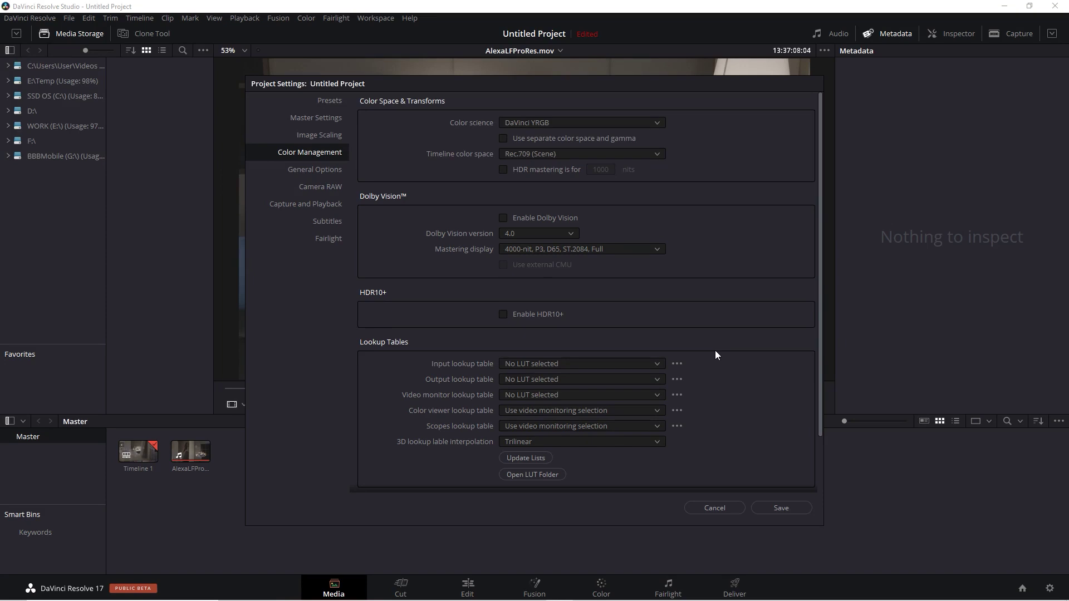
{"action": "left_click", "coordinate": [657, 366]}
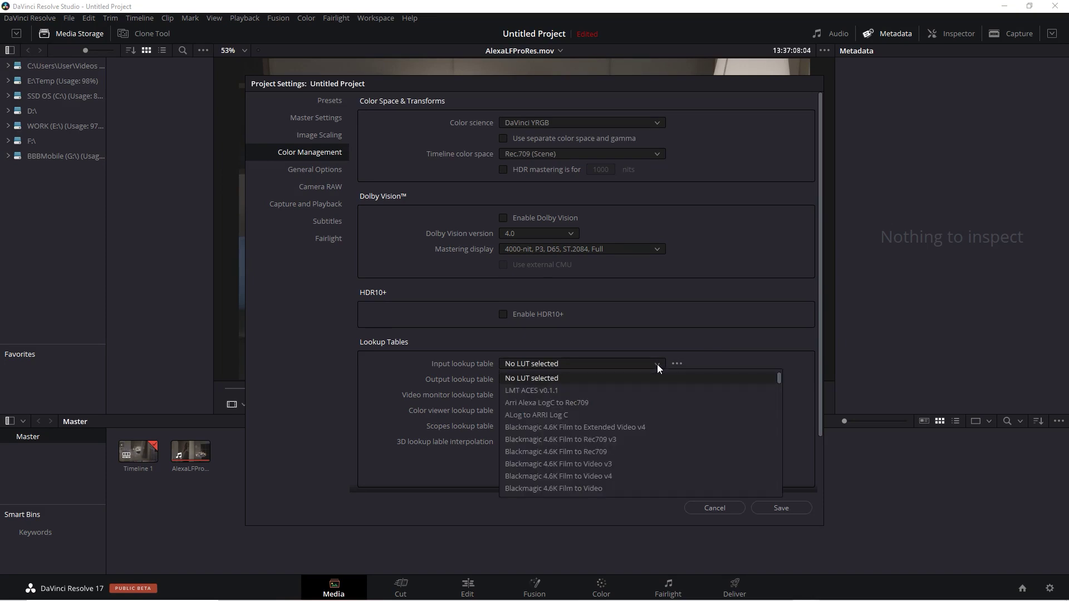
{"action": "left_click", "coordinate": [642, 403]}
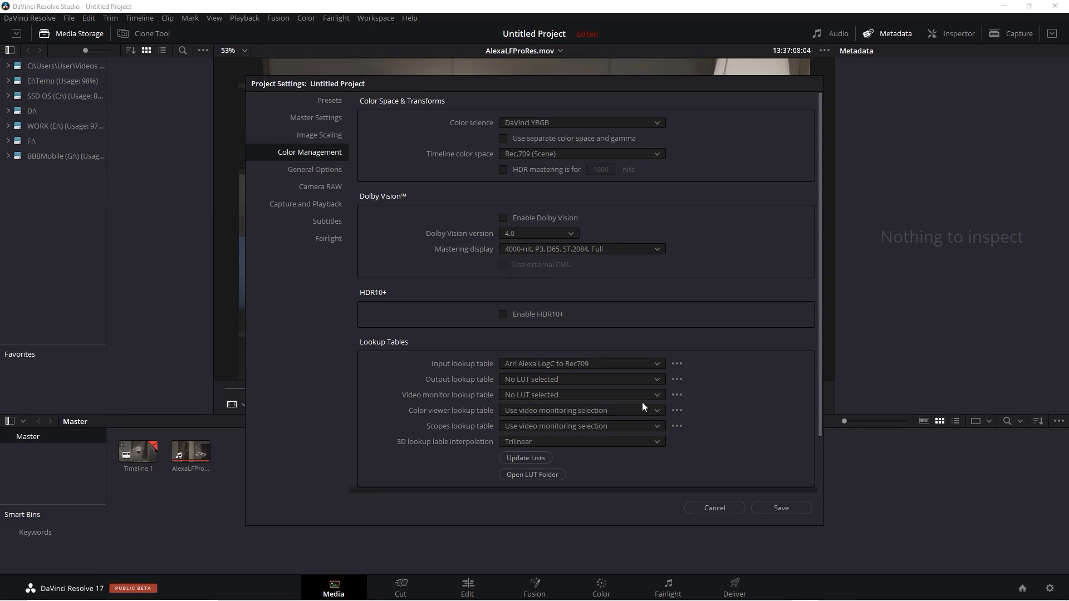
Step: Clear the project's input lookup table by setting it to No LUT selected
{"action": "left_click", "coordinate": [657, 364]}
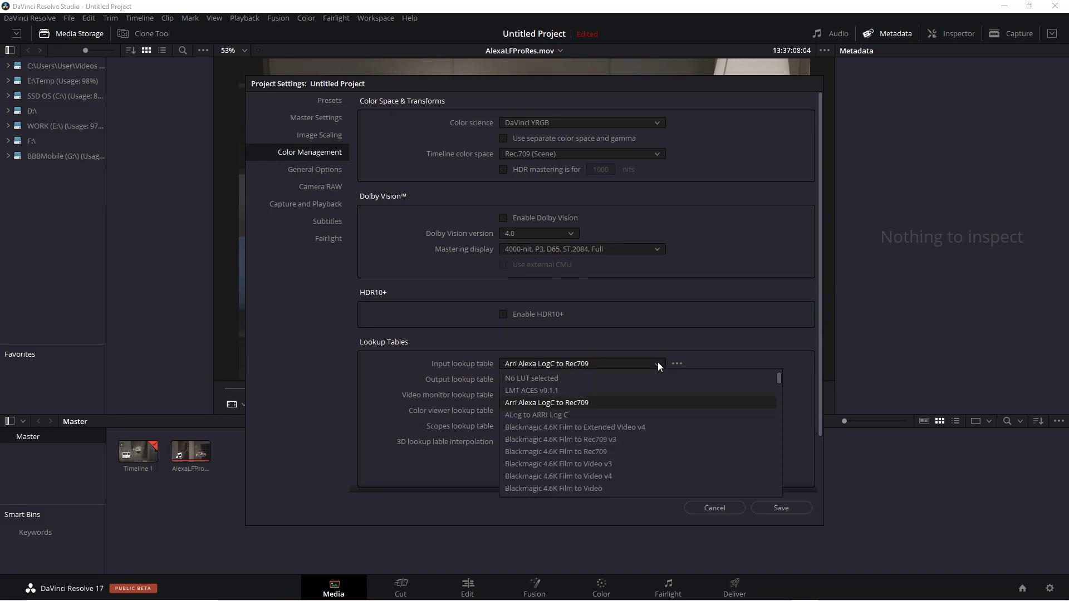
{"action": "left_click", "coordinate": [622, 378]}
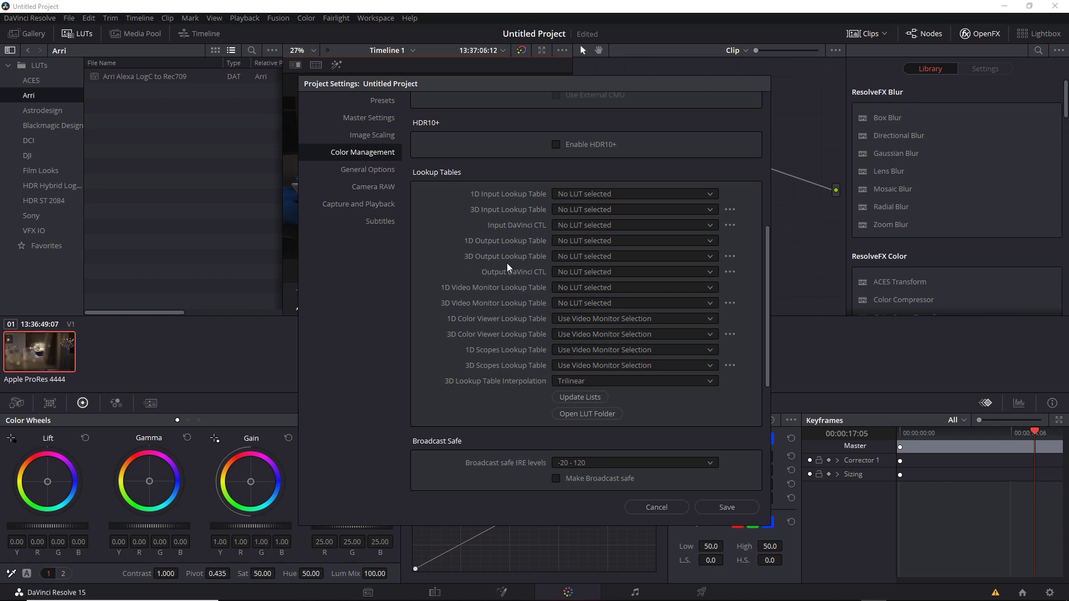
Step: Set the 3D output lookup table to Arri Alexa LogC to Rec709, save, and reopen the project's Color Management settings
{"action": "left_click", "coordinate": [628, 256]}
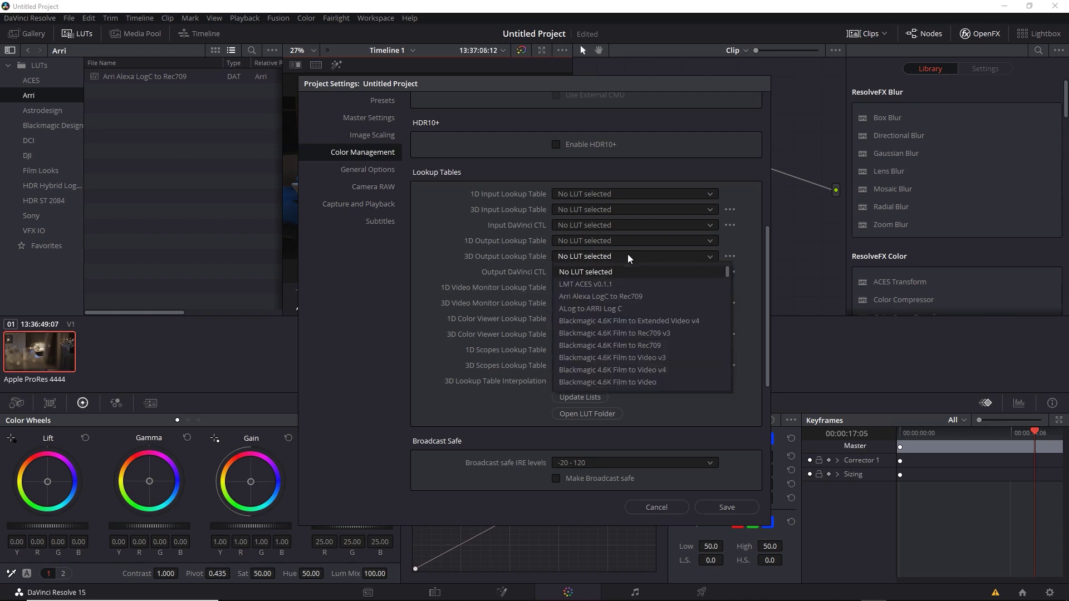
{"action": "left_click", "coordinate": [647, 297]}
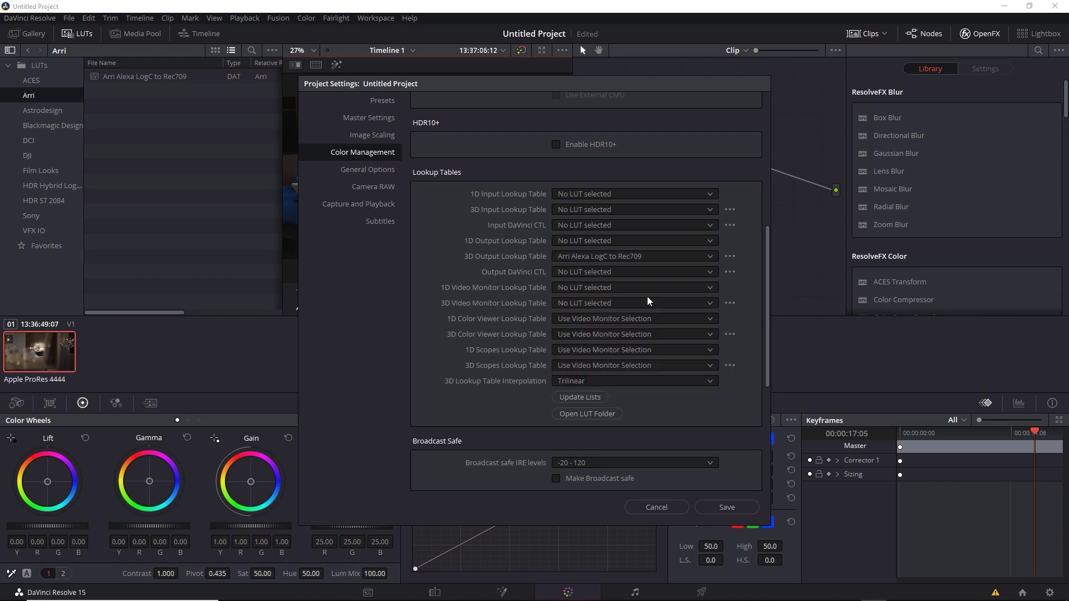
{"action": "left_click", "coordinate": [736, 507]}
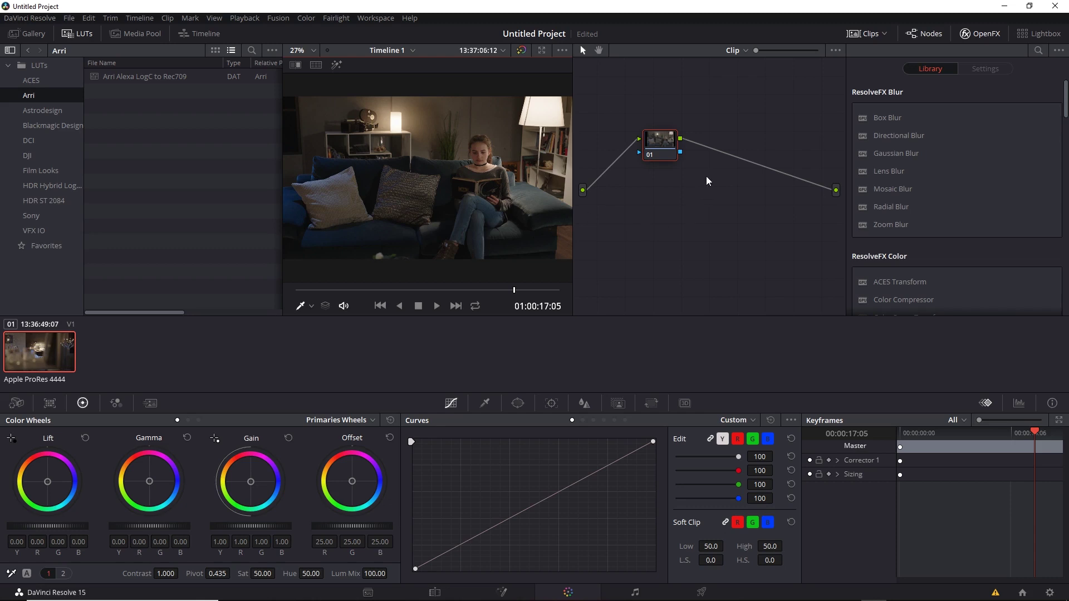
{"action": "left_click", "coordinate": [1049, 592]}
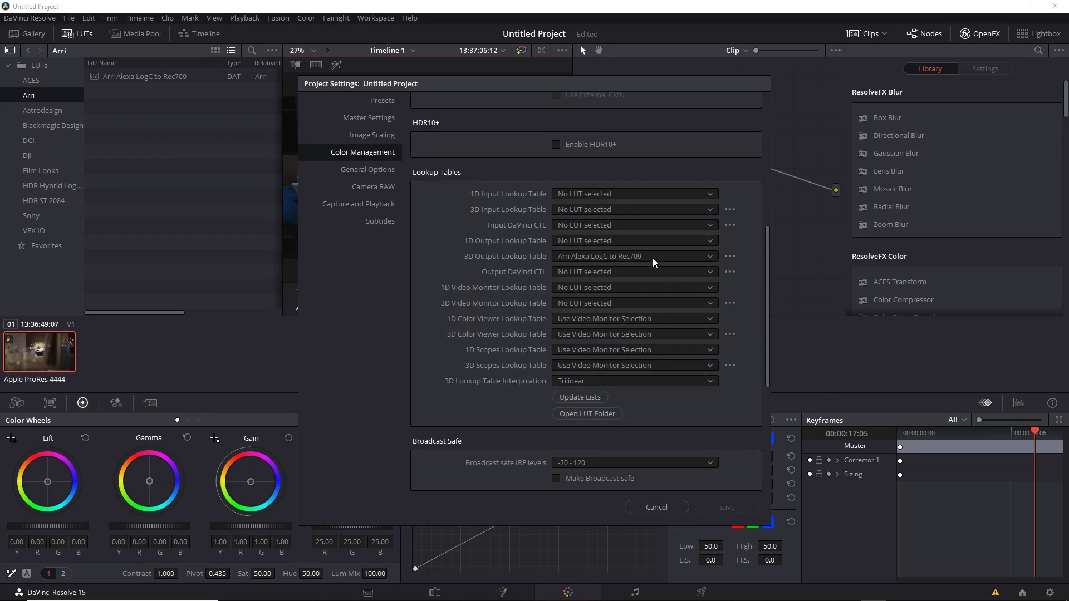
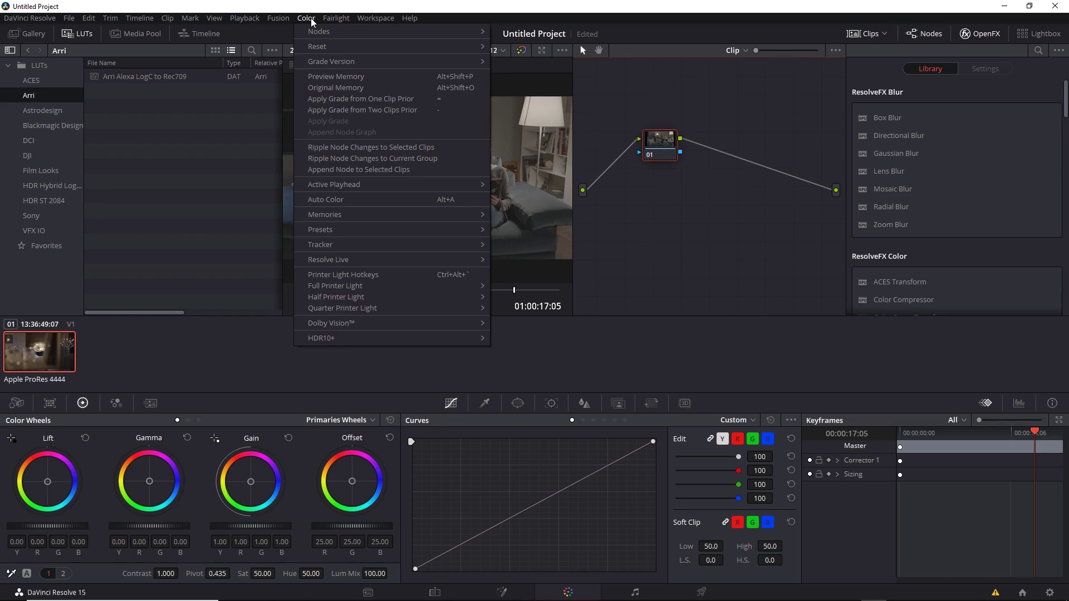
Step: Add two serial nodes after node 01 in the clip's node graph
{"action": "mouse_move", "coordinate": [331, 33]}
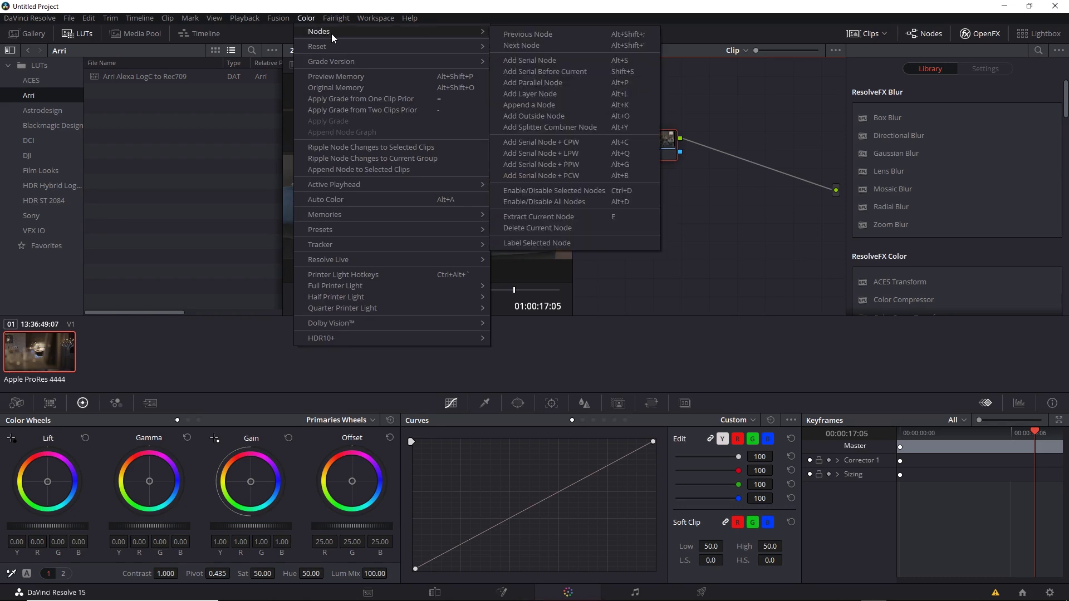
{"action": "left_click", "coordinate": [563, 59]}
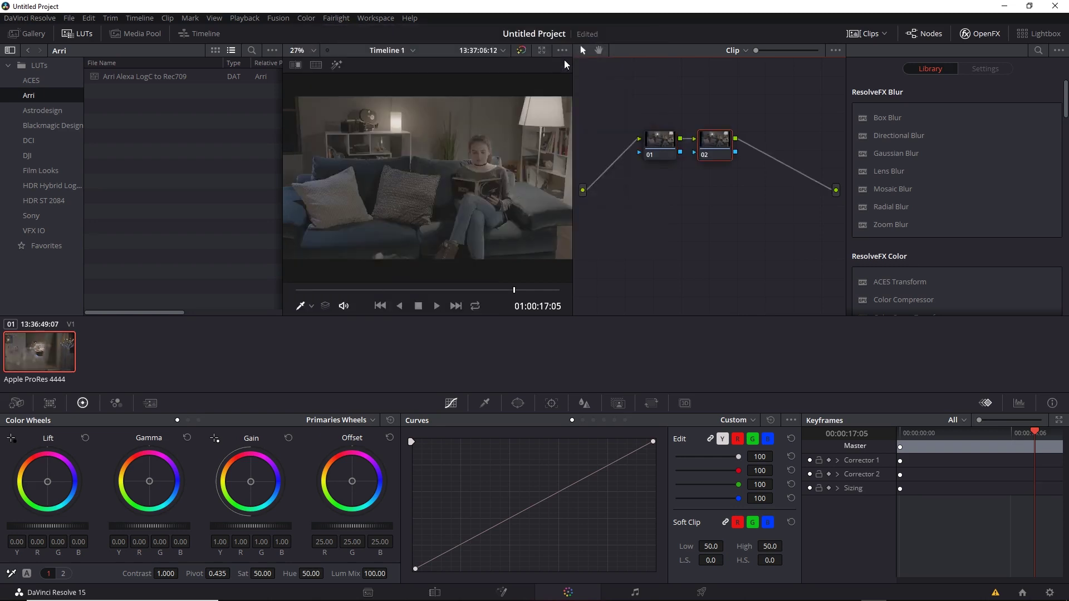
{"action": "key", "text": "alt+s"}
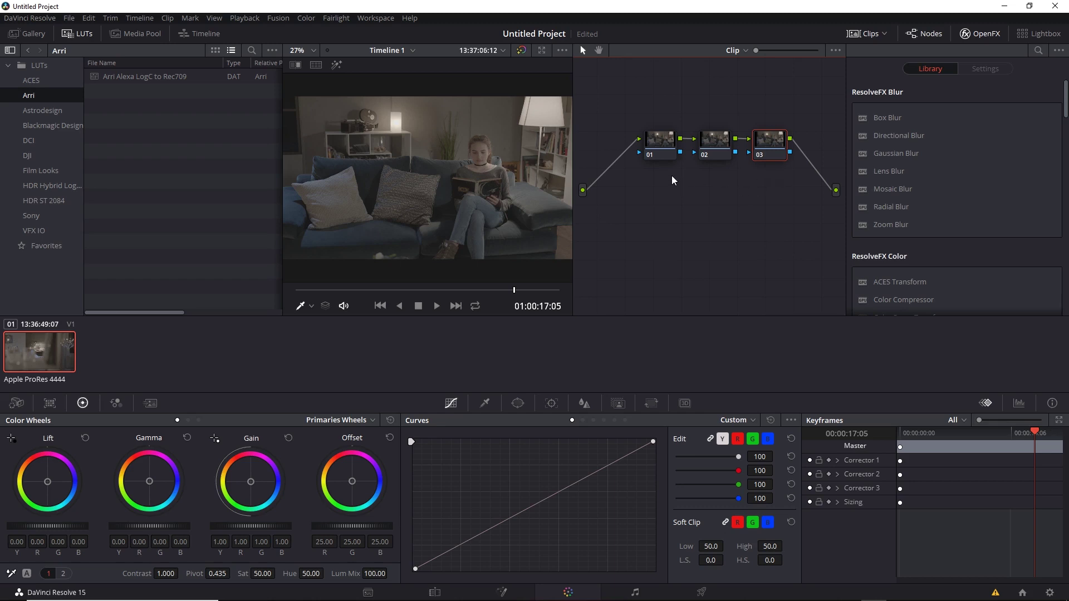
Step: Apply the Arri Alexa LogC to Rec709 3D LUT to node 02
{"action": "left_click", "coordinate": [719, 157]}
{"action": "right_click", "coordinate": [719, 156]}
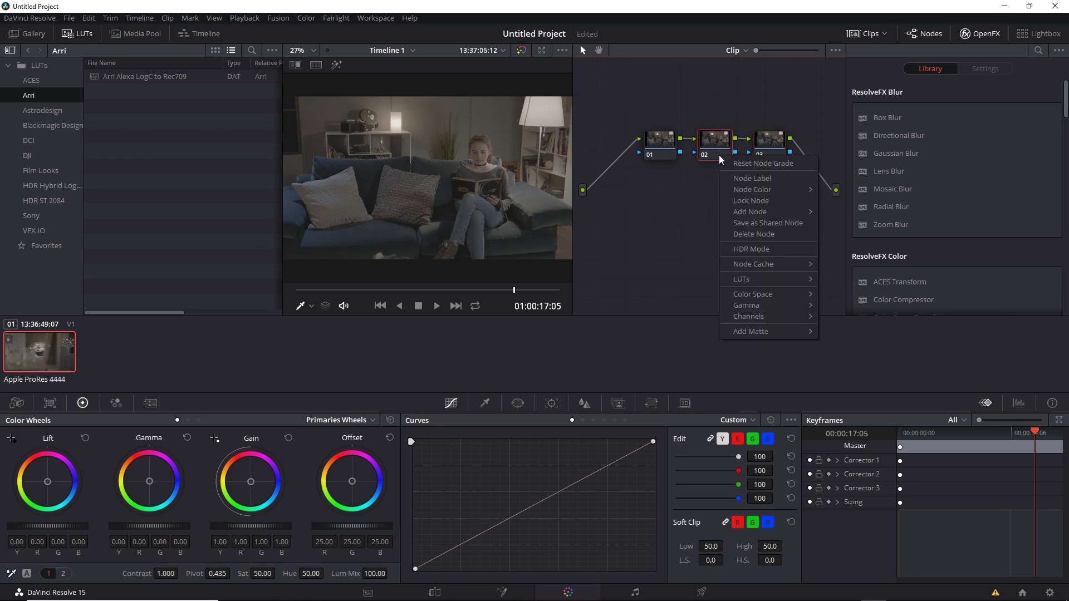
{"action": "mouse_move", "coordinate": [756, 280]}
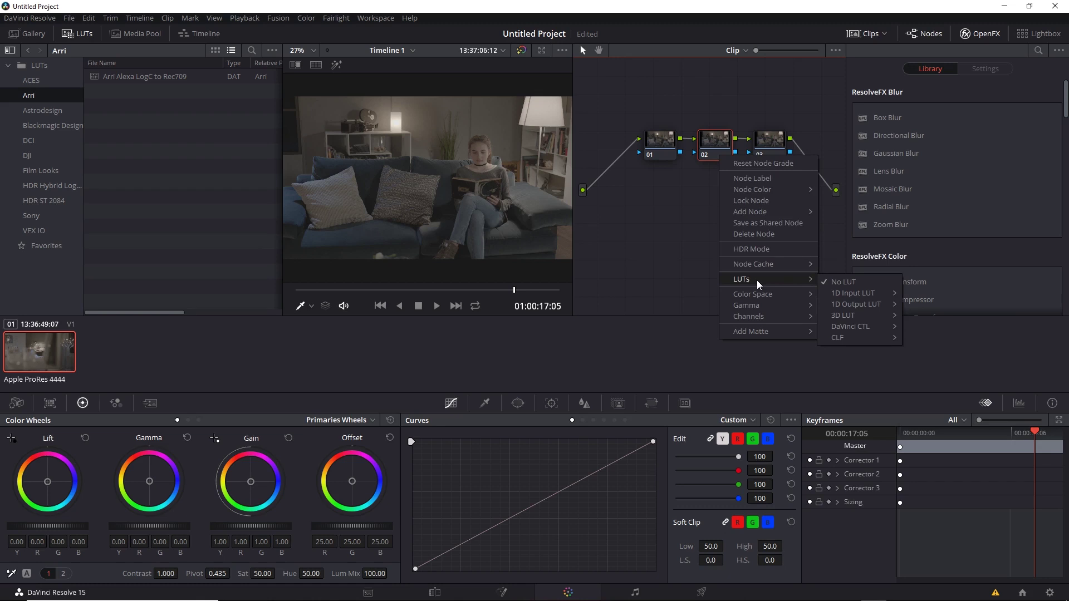
{"action": "mouse_move", "coordinate": [866, 316]}
{"action": "mouse_move", "coordinate": [946, 329]}
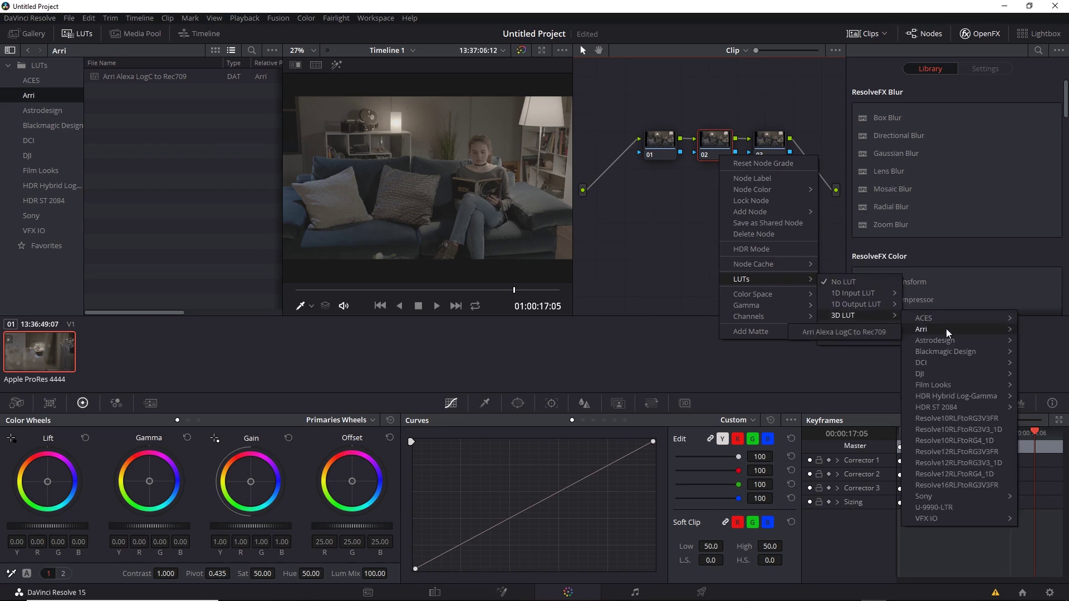
{"action": "left_click", "coordinate": [860, 332]}
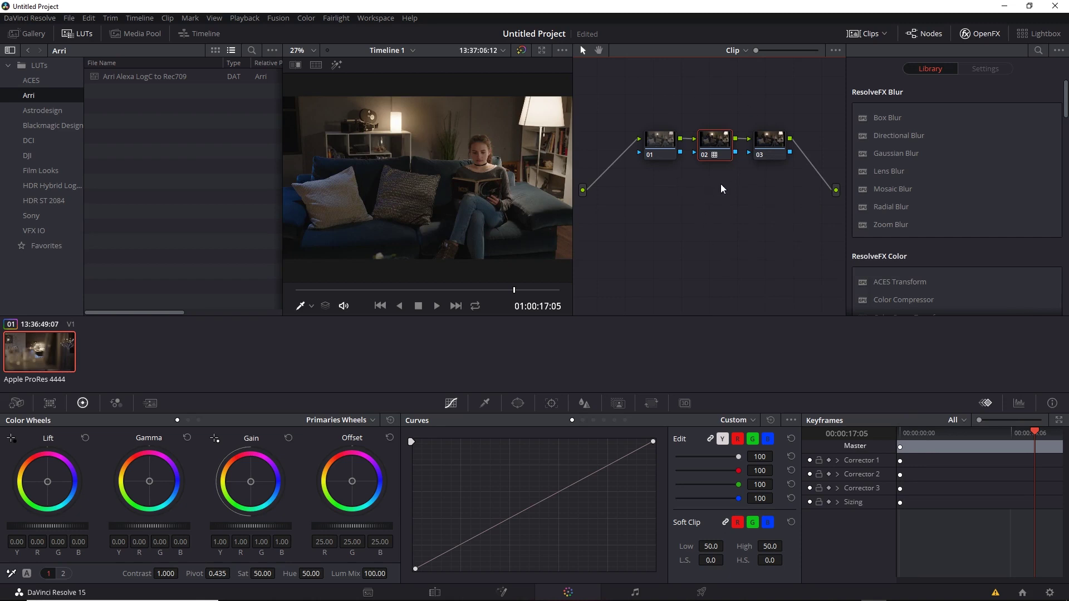
Step: Shape node 01's custom curve before the LUT, raising the shadows and slightly lowering the highlights
{"action": "left_click", "coordinate": [662, 151]}
{"action": "left_click", "coordinate": [776, 154]}
{"action": "left_click", "coordinate": [662, 154]}
{"action": "left_click_drag", "start_coordinate": [477, 536], "coordinate": [476, 527]}
{"action": "left_click", "coordinate": [586, 472]}
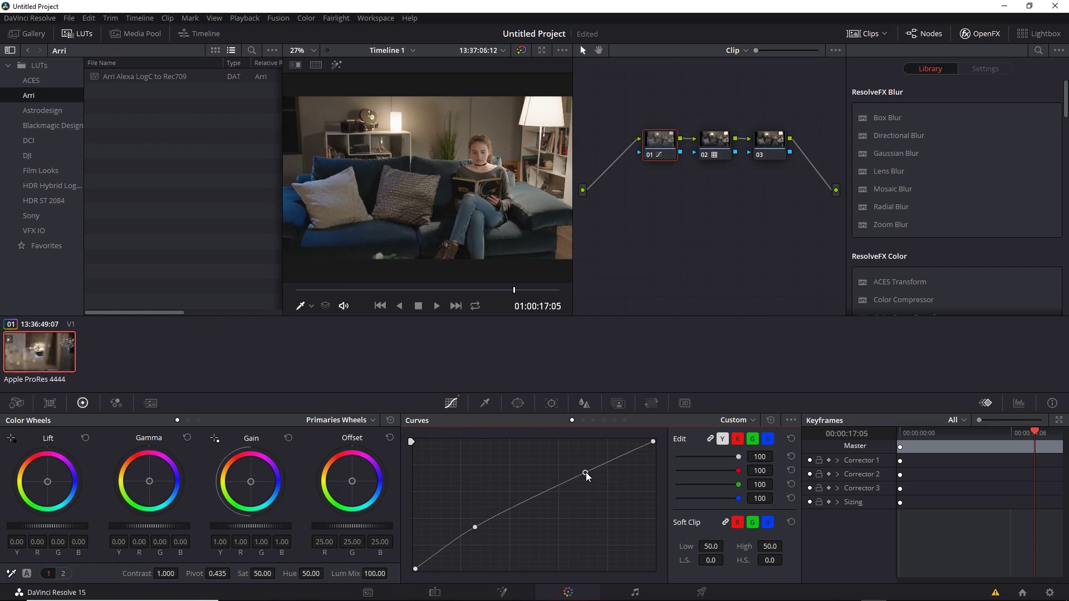
{"action": "left_click_drag", "start_coordinate": [585, 472], "coordinate": [592, 476]}
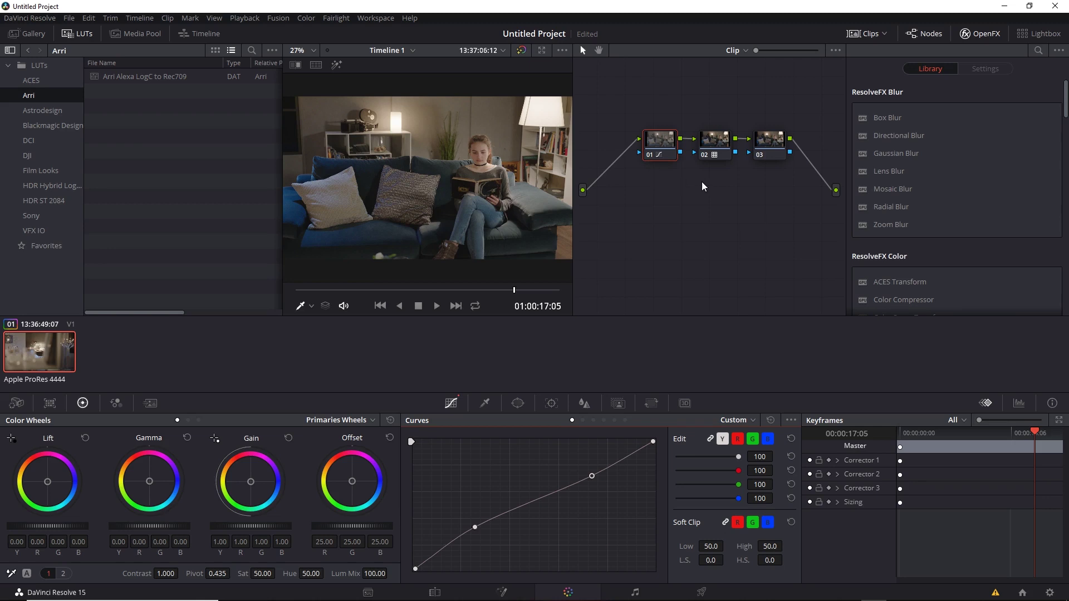
Step: Remove the LUT from node 02, and reapply the Arri Alexa LogC to Rec709 3D LUT to compare the grade
{"action": "right_click", "coordinate": [719, 161]}
{"action": "mouse_move", "coordinate": [770, 273]}
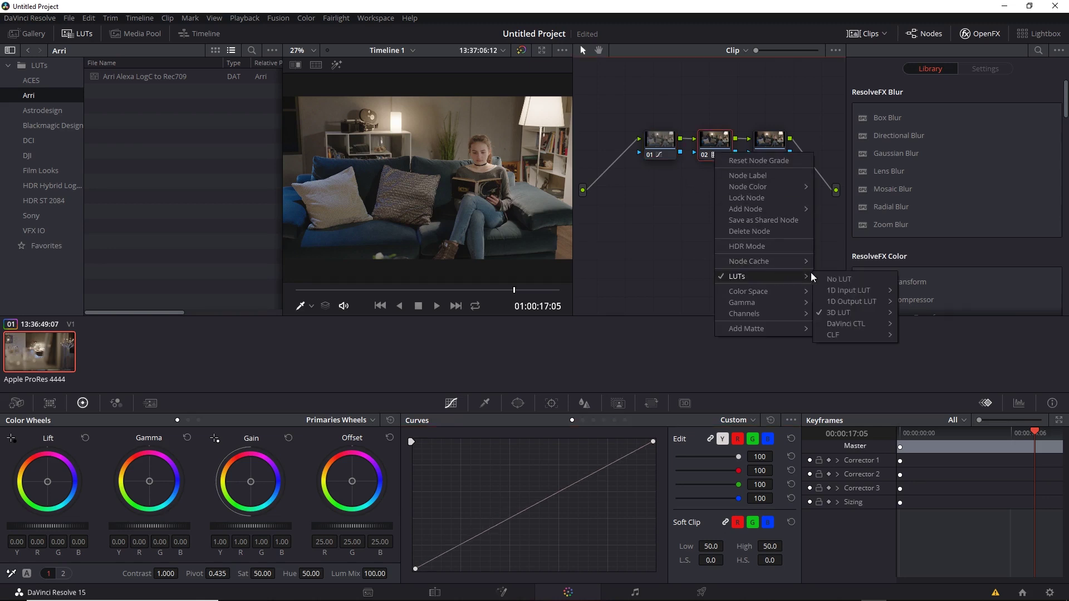
{"action": "left_click", "coordinate": [835, 276]}
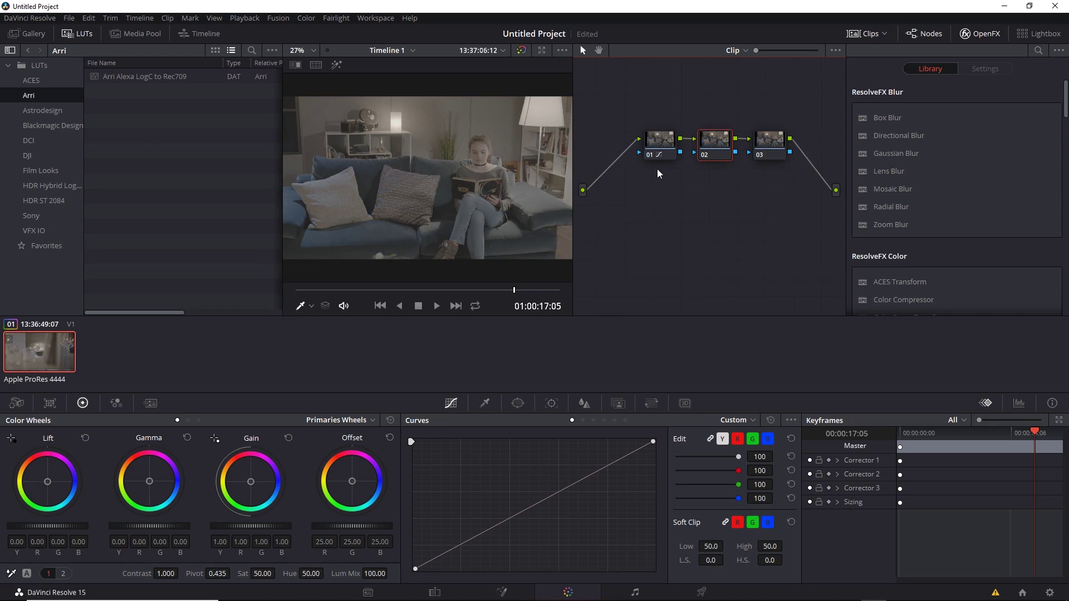
{"action": "right_click", "coordinate": [715, 161]}
{"action": "mouse_move", "coordinate": [766, 281]}
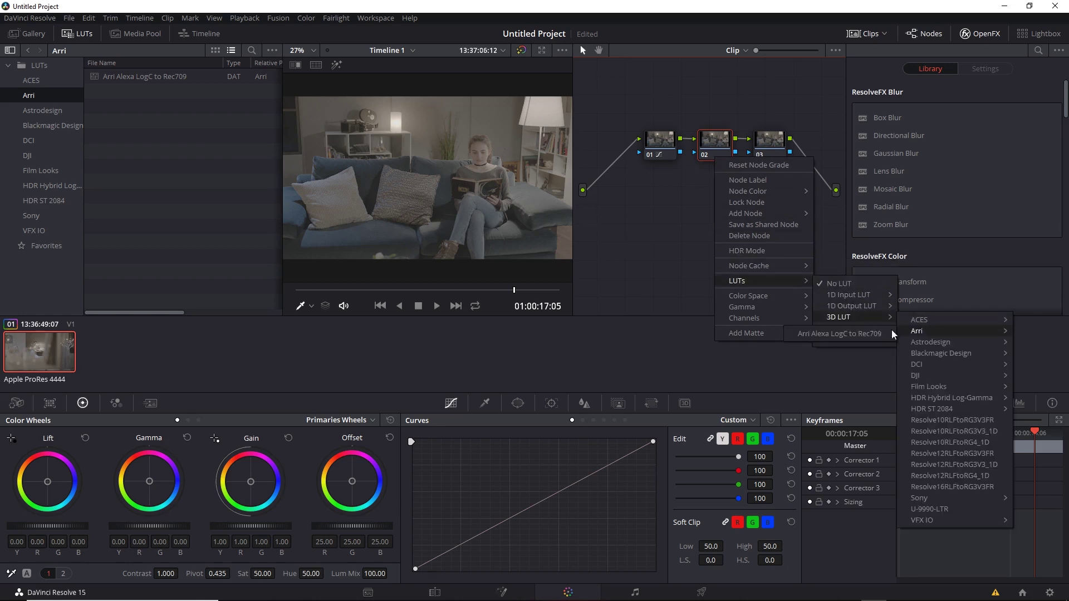
{"action": "left_click", "coordinate": [857, 325]}
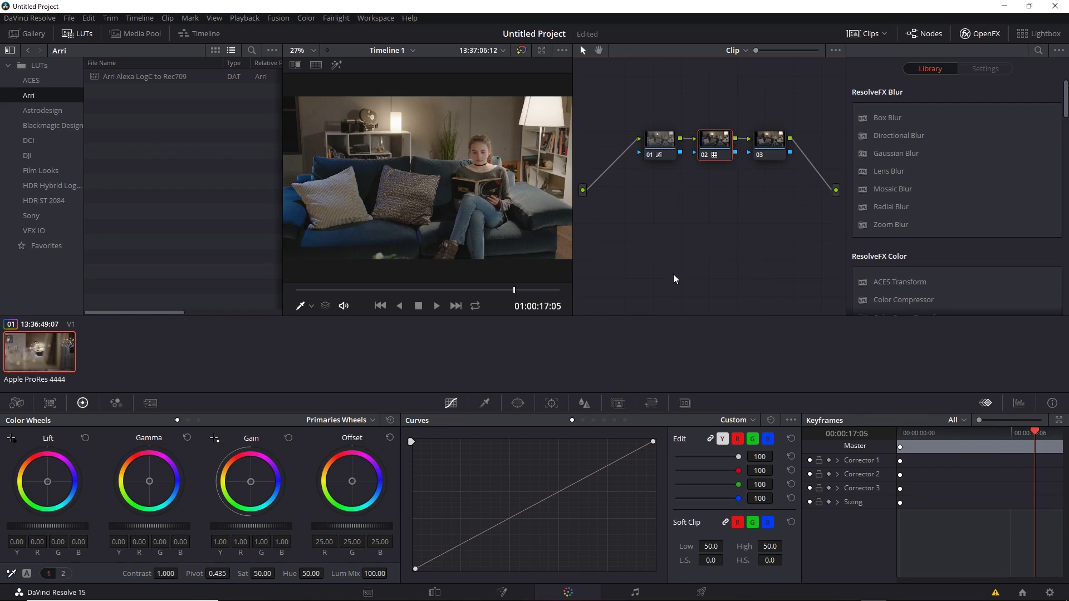
Step: Try the HDR ST 2084 LUT HDR 2000 nits to Gamma 2.4 on node 02
{"action": "right_click", "coordinate": [717, 156]}
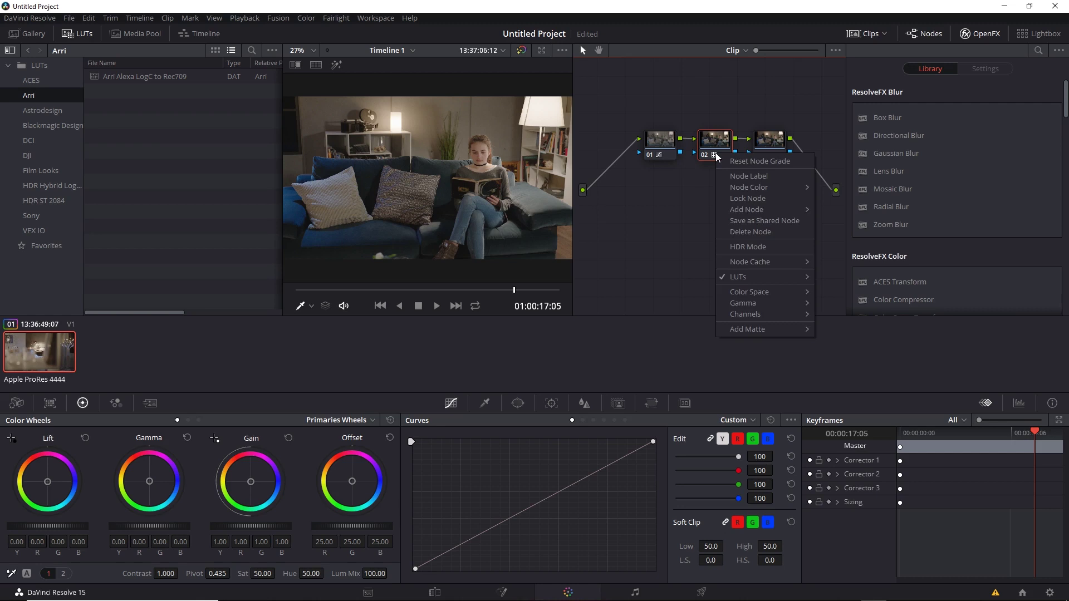
{"action": "mouse_move", "coordinate": [780, 276]}
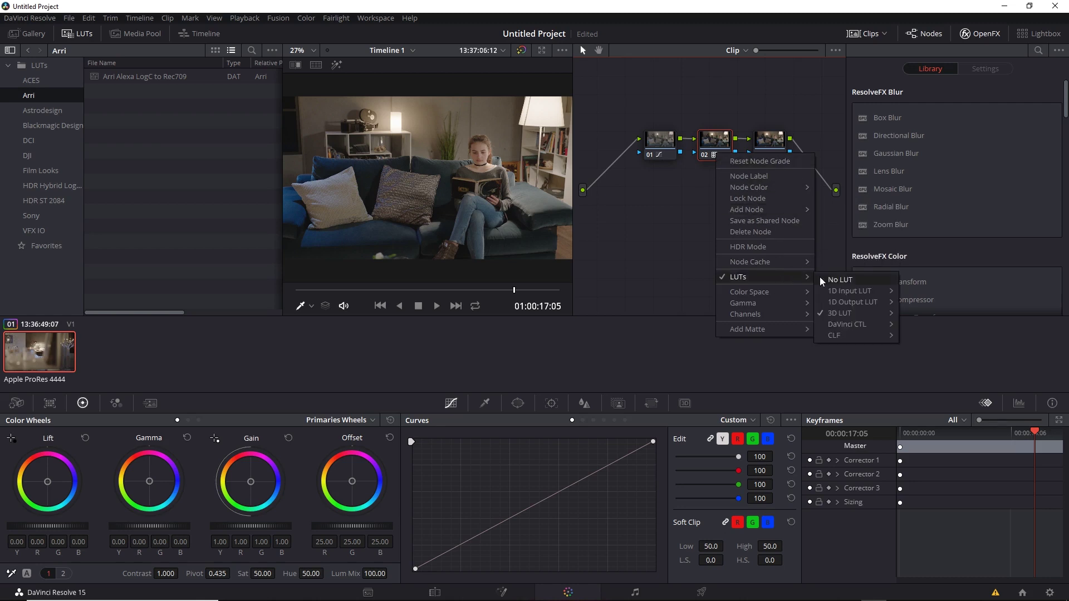
{"action": "mouse_move", "coordinate": [857, 312]}
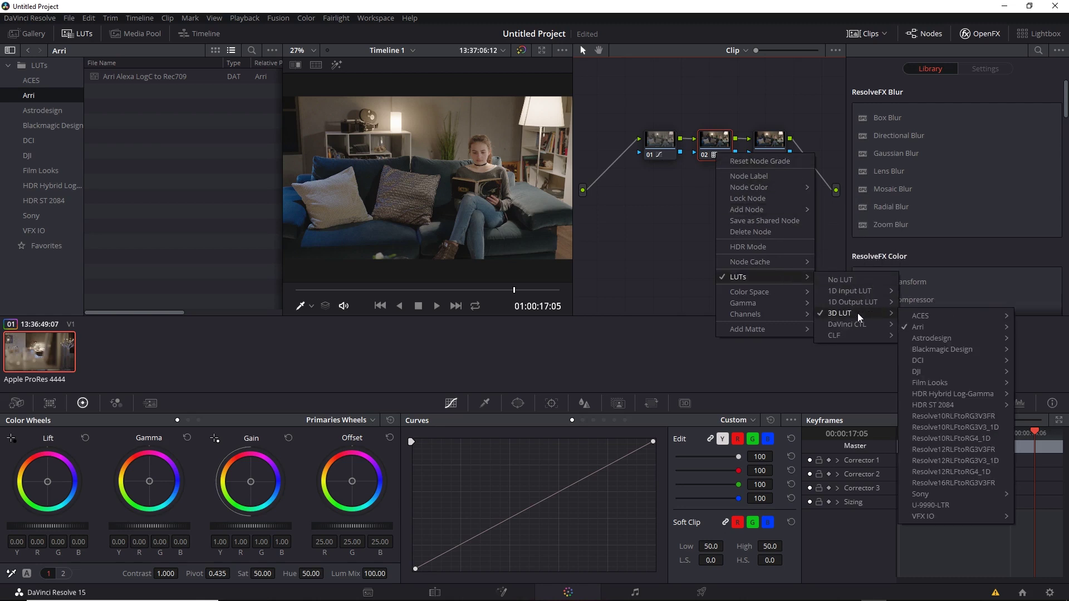
{"action": "mouse_move", "coordinate": [940, 403]}
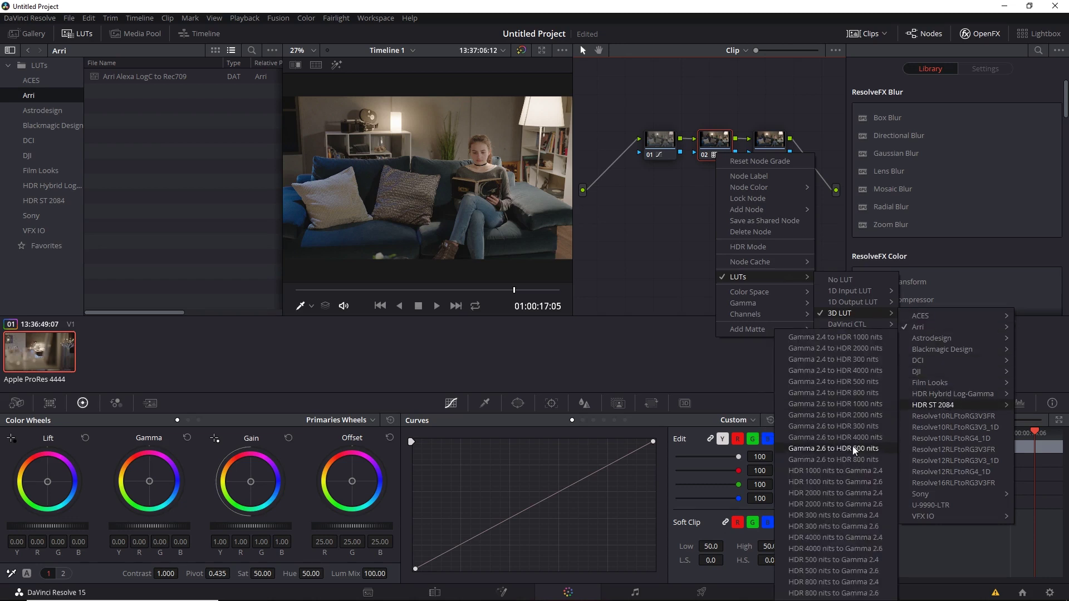
{"action": "left_click", "coordinate": [849, 492]}
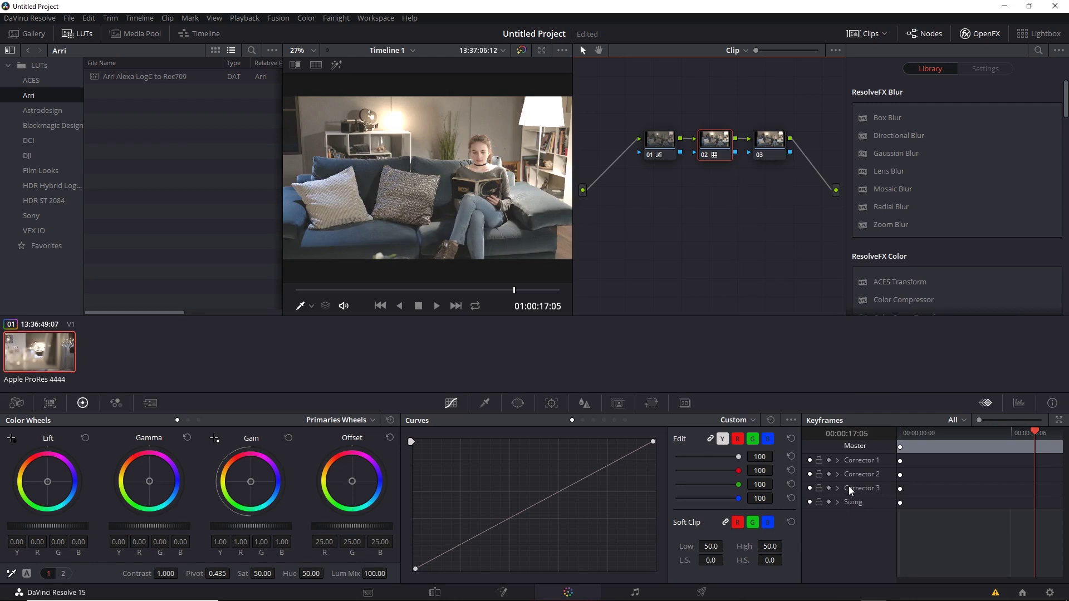
Step: Reset the custom curve on node 01
{"action": "left_click", "coordinate": [663, 150]}
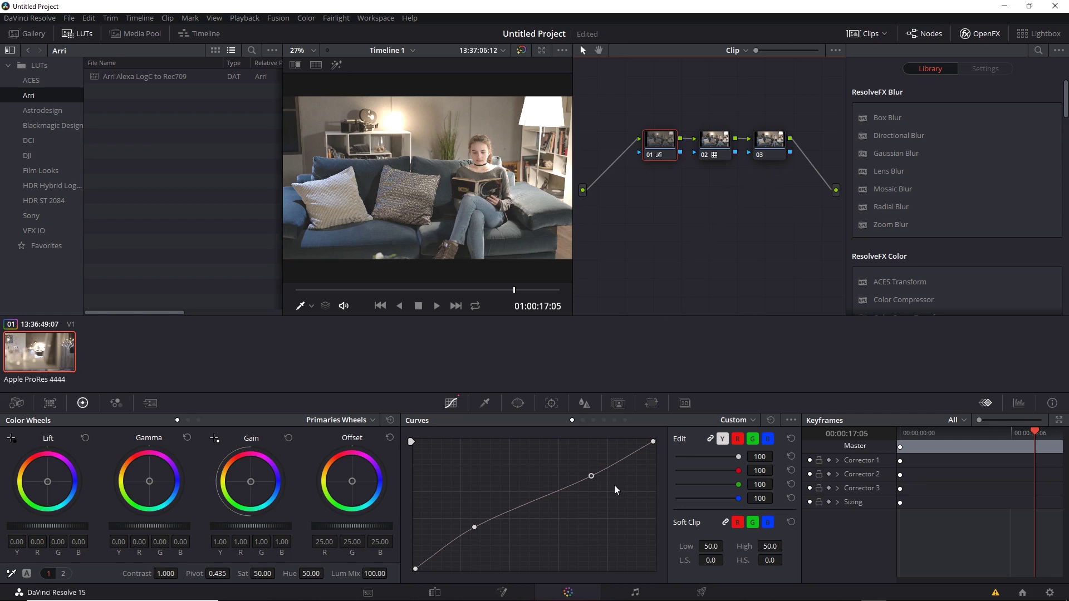
{"action": "left_click", "coordinate": [772, 420]}
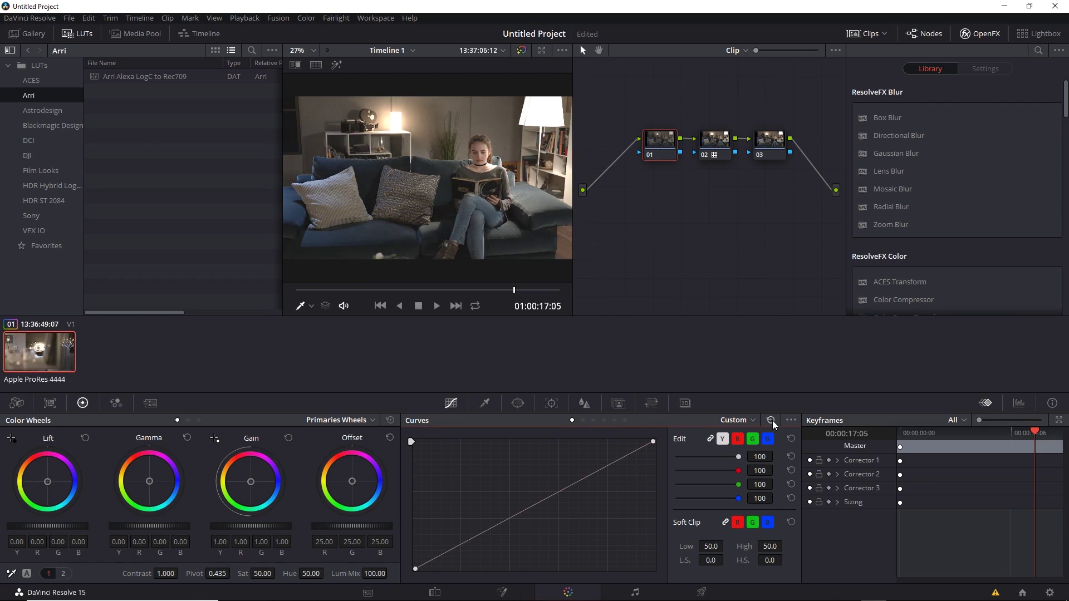
Step: Shape a mild S-curve on node 03 after the LUT, with slightly lowered shadows and raised highlights
{"action": "left_click", "coordinate": [775, 156]}
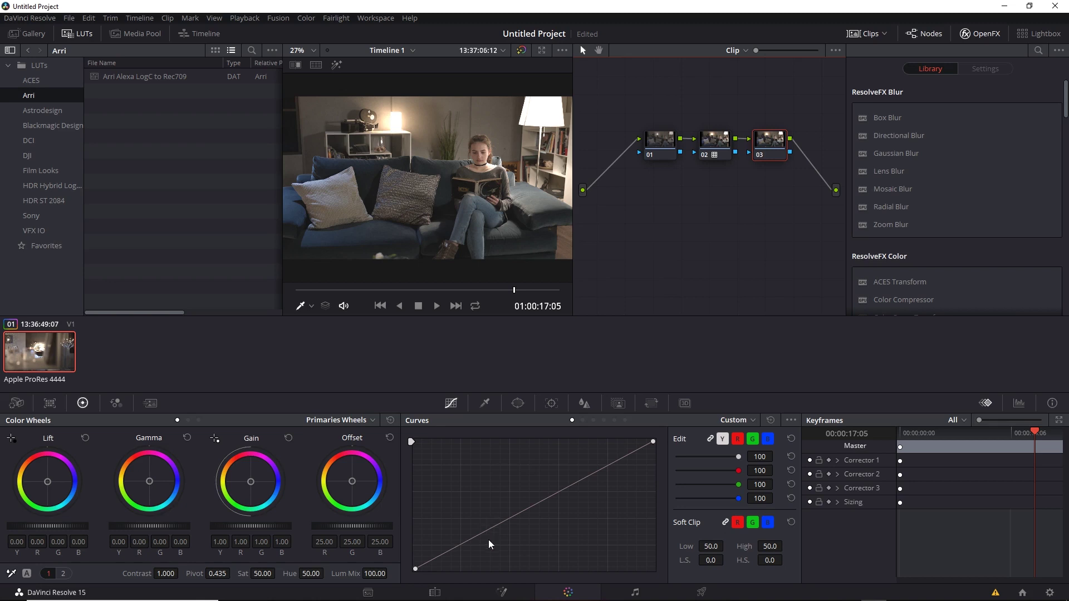
{"action": "left_click_drag", "start_coordinate": [483, 533], "coordinate": [479, 522]}
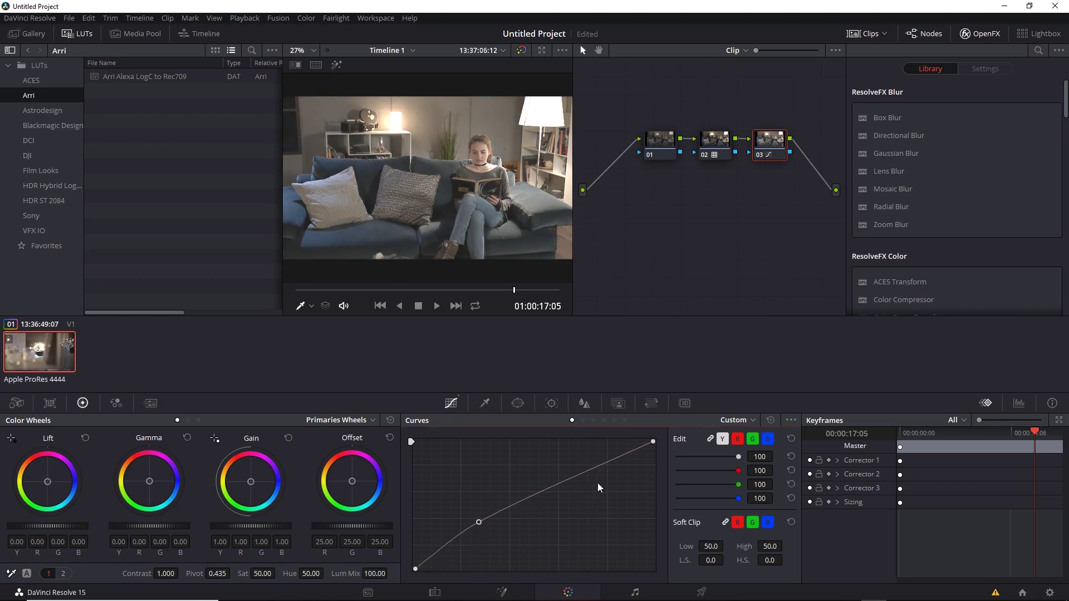
{"action": "left_click", "coordinate": [590, 468]}
{"action": "left_click_drag", "start_coordinate": [590, 469], "coordinate": [603, 483]}
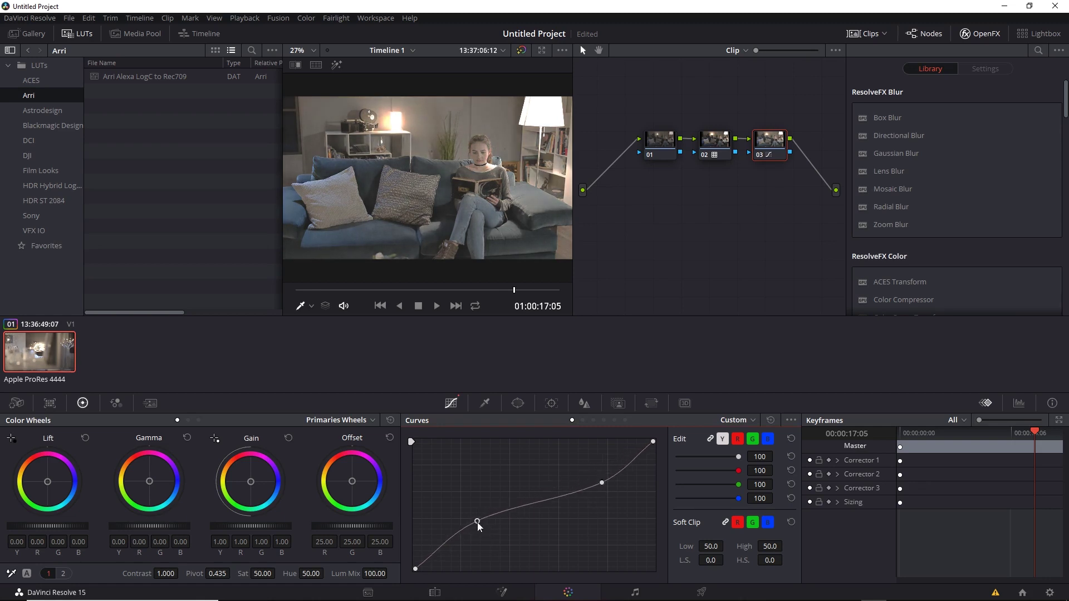
{"action": "left_click_drag", "start_coordinate": [478, 522], "coordinate": [485, 535]}
{"action": "left_click_drag", "start_coordinate": [601, 482], "coordinate": [597, 465]}
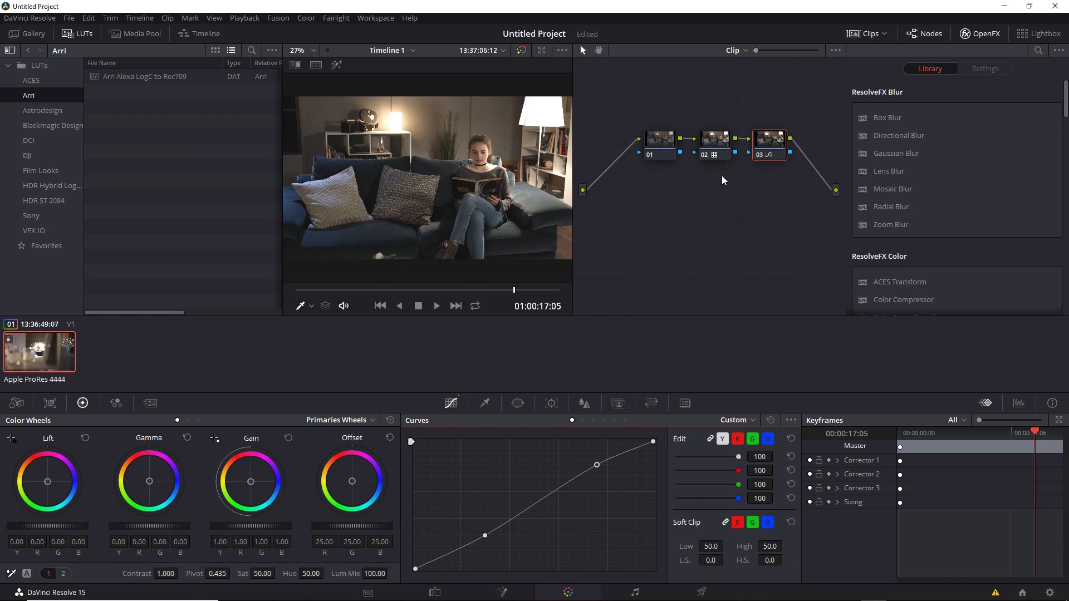
Step: Replace node 02's LUT with the Arri Alexa LogC to Rec709 3D LUT
{"action": "left_click", "coordinate": [715, 150]}
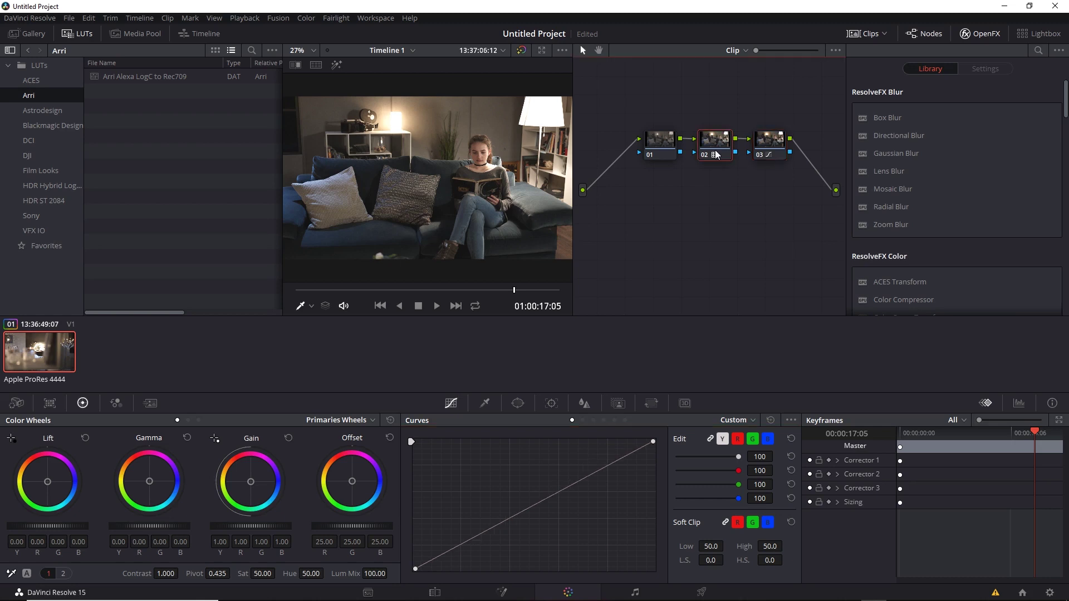
{"action": "right_click", "coordinate": [716, 154]}
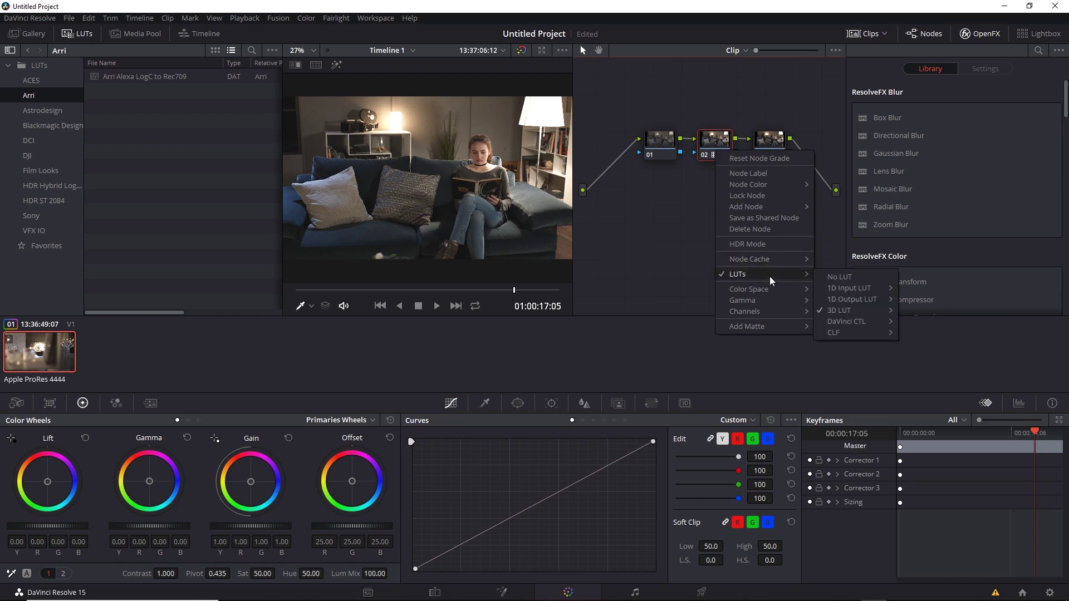
{"action": "mouse_move", "coordinate": [929, 326]}
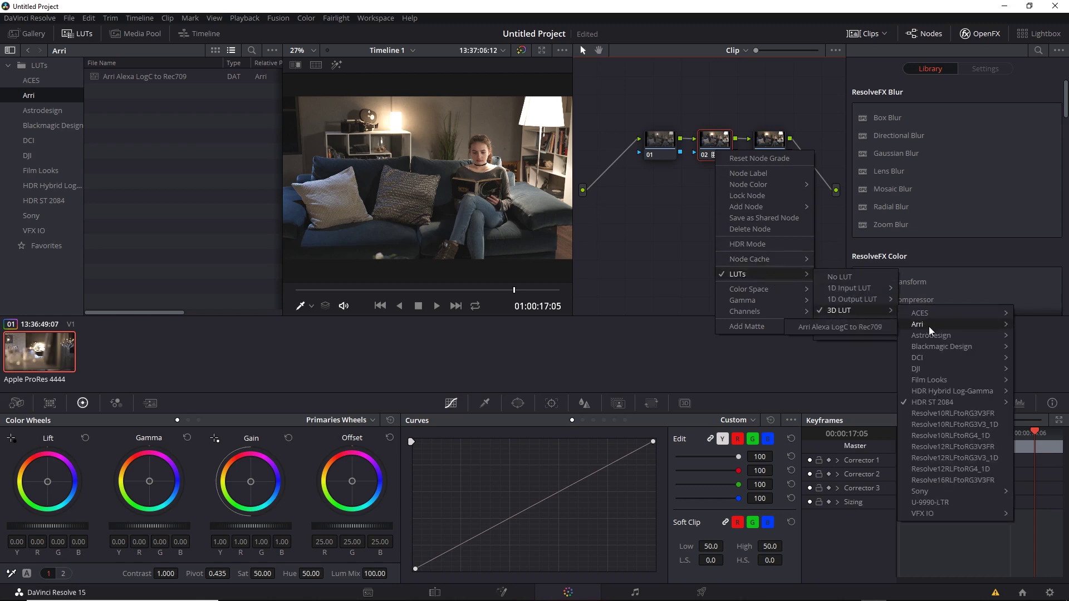
{"action": "left_click", "coordinate": [855, 326]}
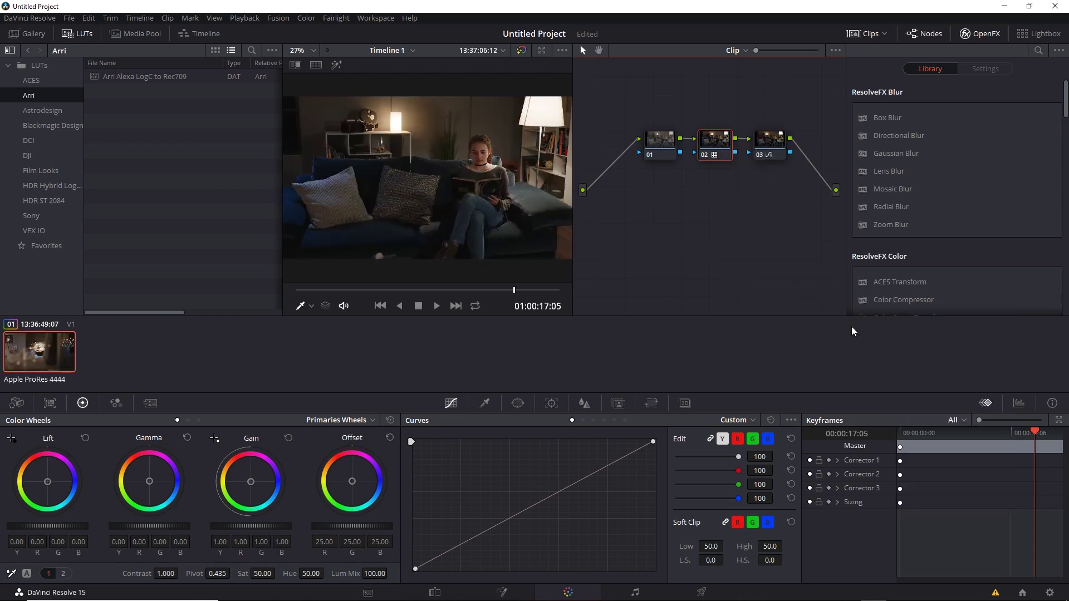
Step: Raise the shadow point of node 03's custom curve slightly to soften the contrast added after the LUT
{"action": "left_click", "coordinate": [771, 151]}
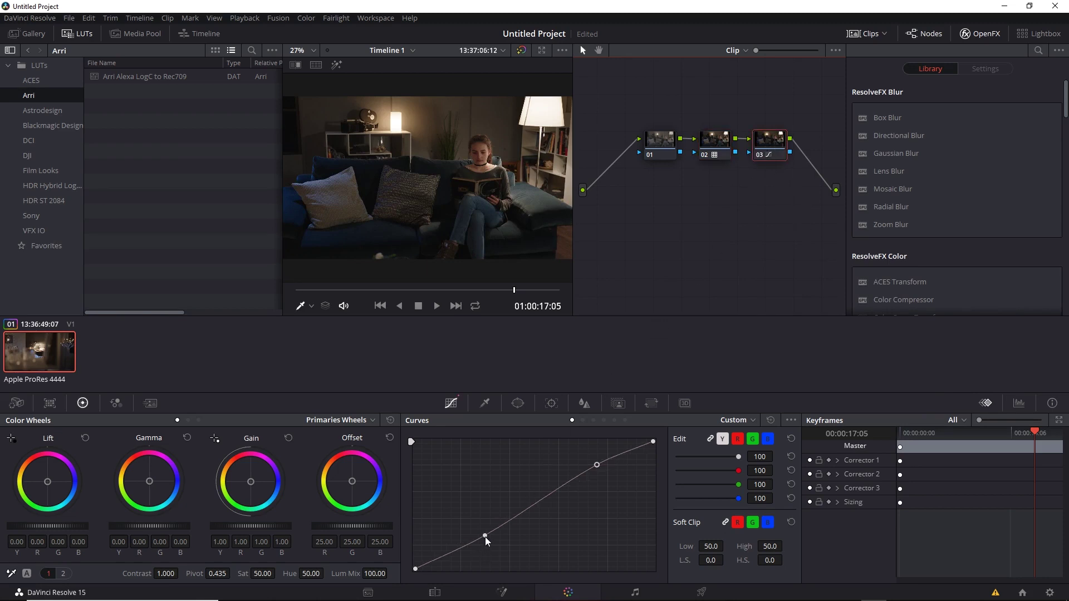
{"action": "left_click_drag", "start_coordinate": [485, 537], "coordinate": [480, 533]}
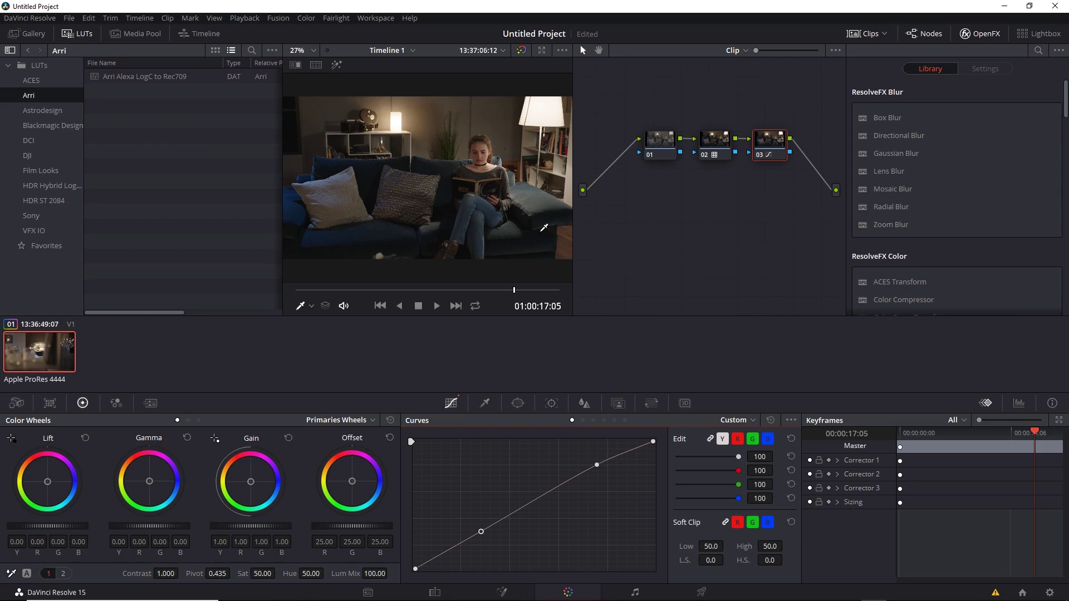
{"action": "left_click_drag", "start_coordinate": [484, 532], "coordinate": [483, 531]}
{"action": "left_click", "coordinate": [659, 180]}
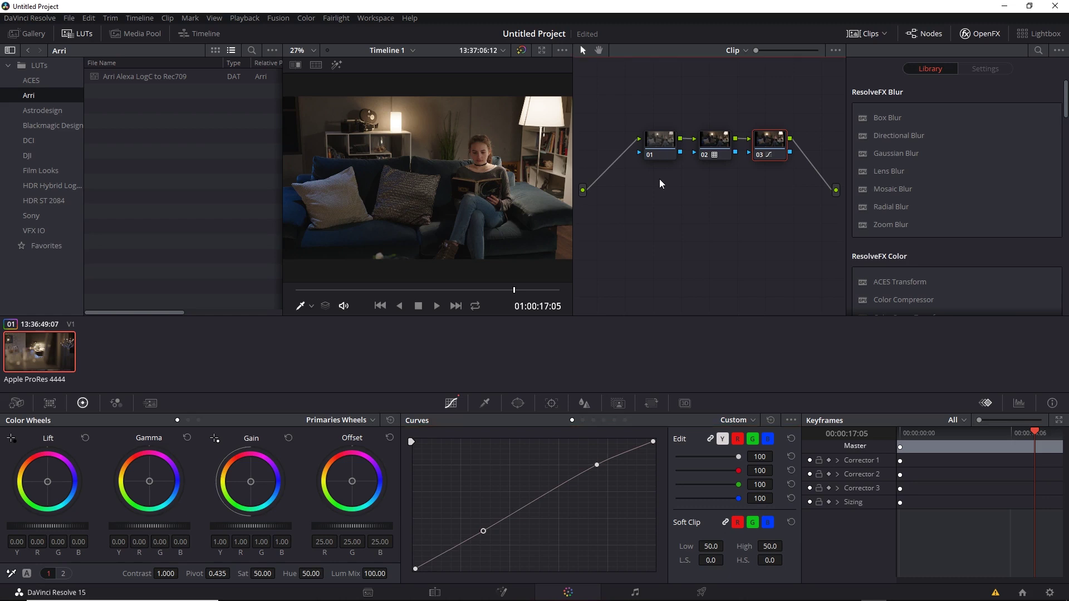
Step: Undo the recent edits back to node 01's custom curve before the Arri LUT on node 02, with node 03 ungraded
{"action": "key", "text": "shift+semicolon"}
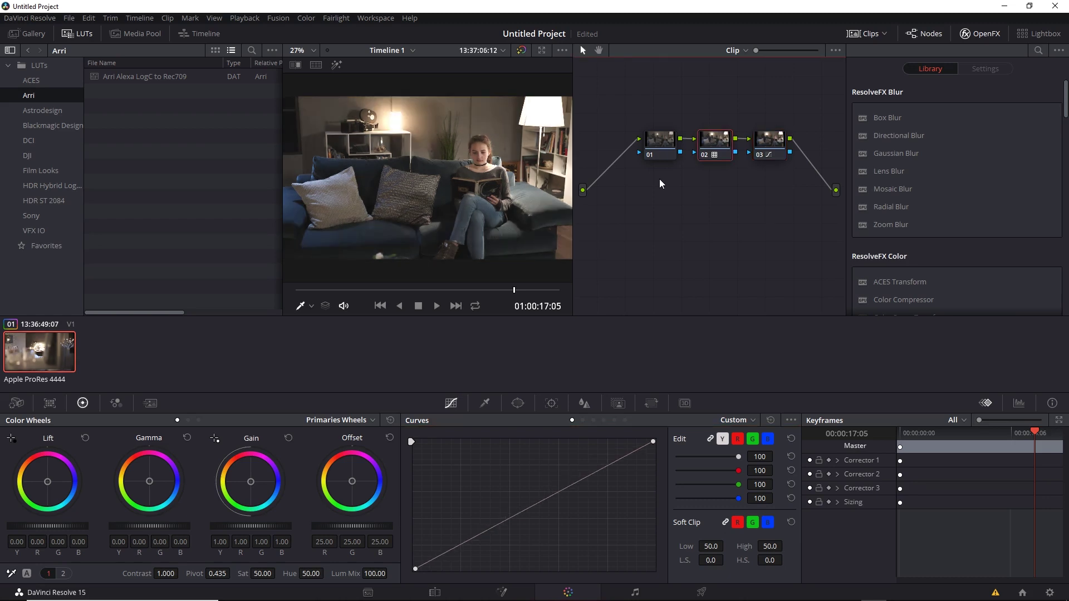
{"action": "key", "text": "shift+apostrophe"}
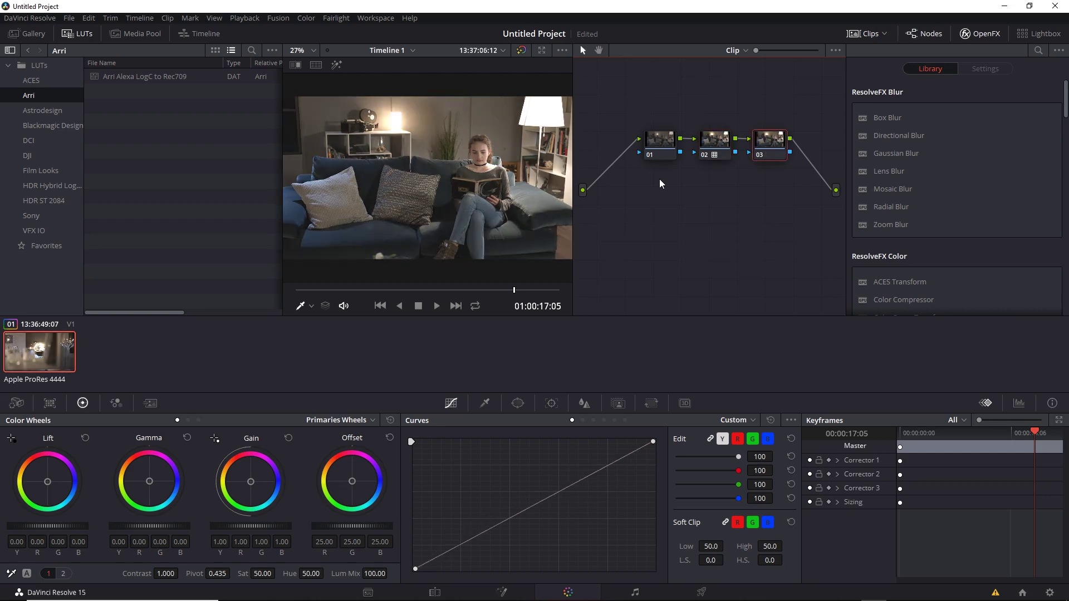
{"action": "key", "text": "shift+semicolon"}
{"action": "key", "text": "shift+semicolon"}
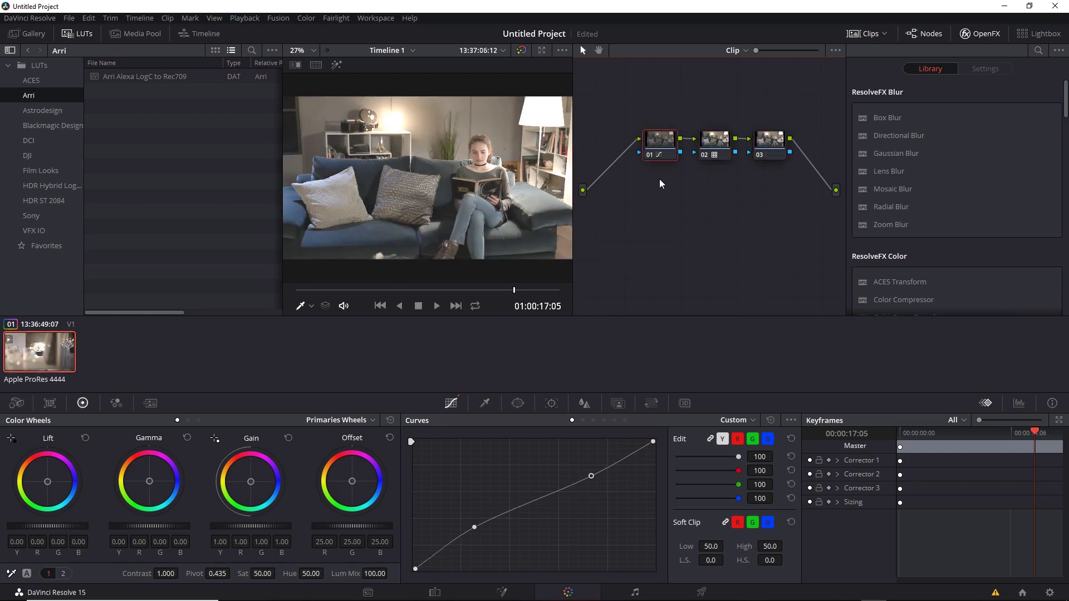
{"action": "key", "text": "shift+apostrophe"}
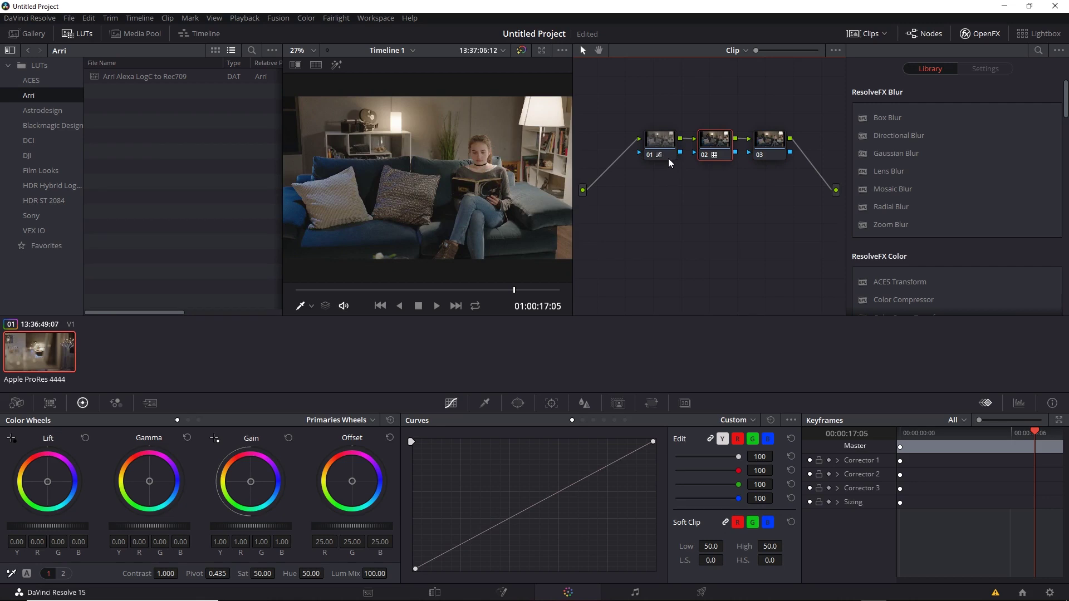
{"action": "key", "text": "shift+semicolon"}
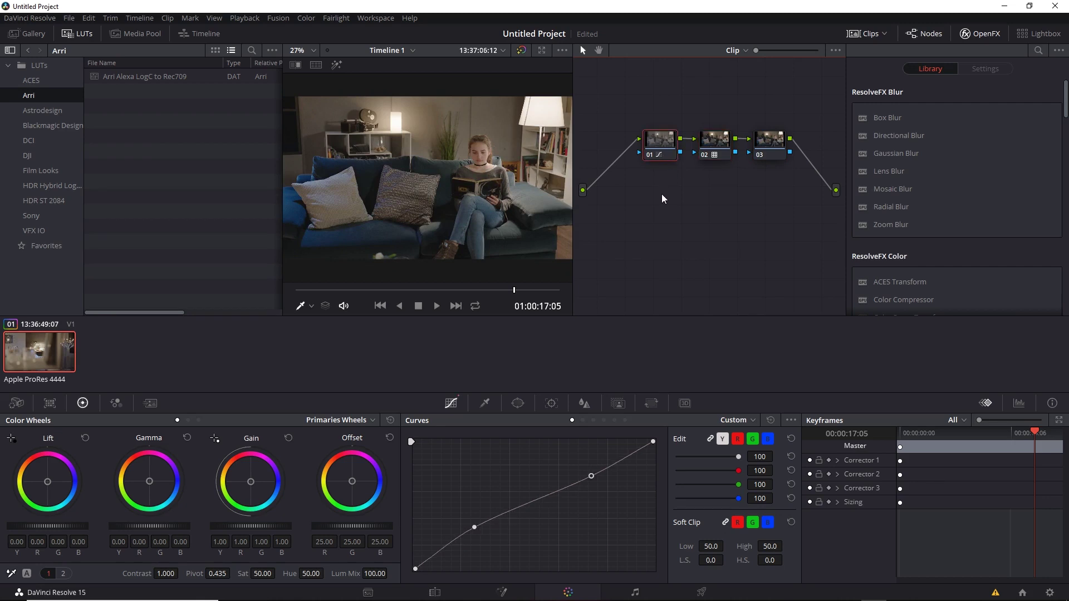
Step: Create a new local version of the clip named Version 2, copying all marks
{"action": "right_click", "coordinate": [39, 351]}
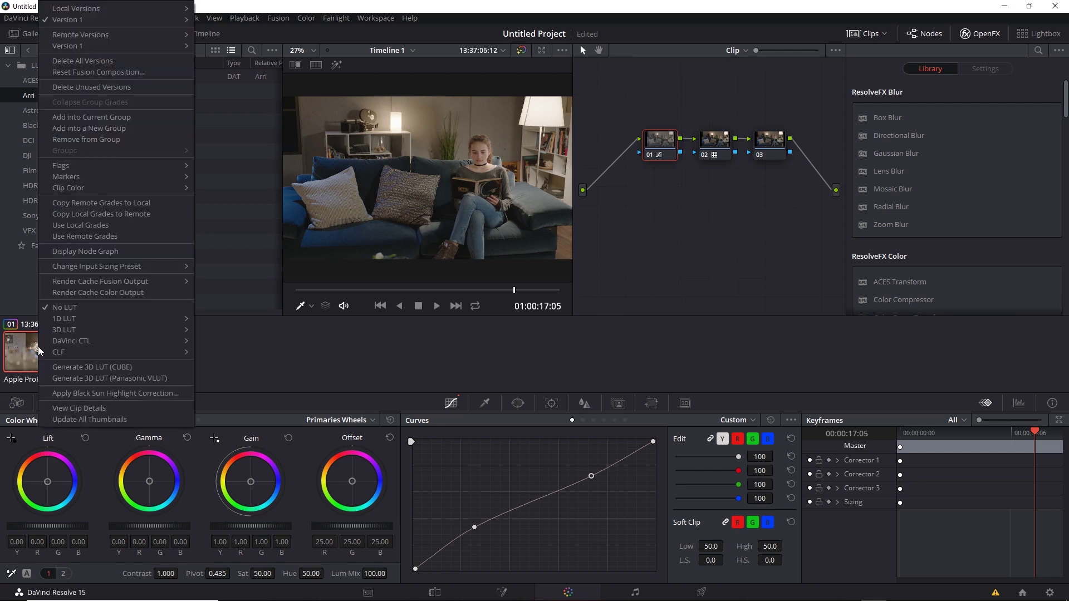
{"action": "mouse_move", "coordinate": [87, 11]}
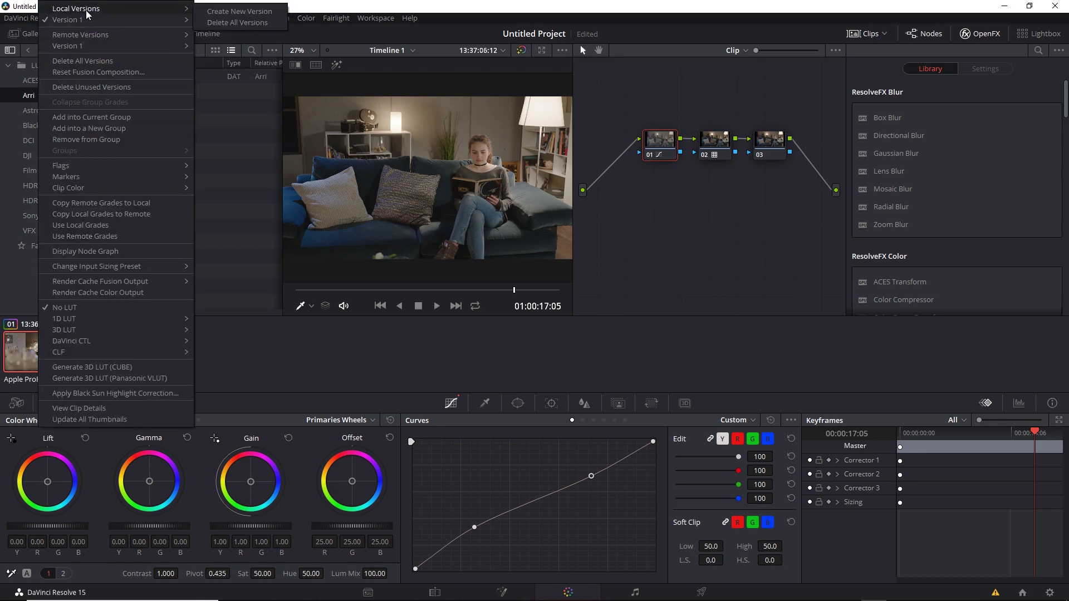
{"action": "left_click", "coordinate": [239, 11]}
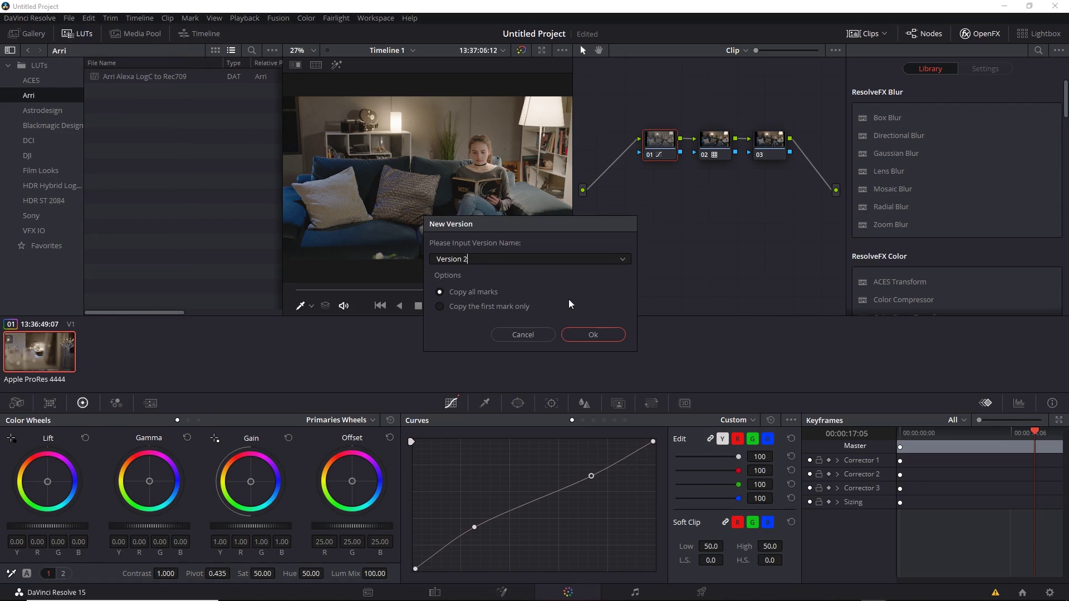
{"action": "left_click", "coordinate": [594, 335]}
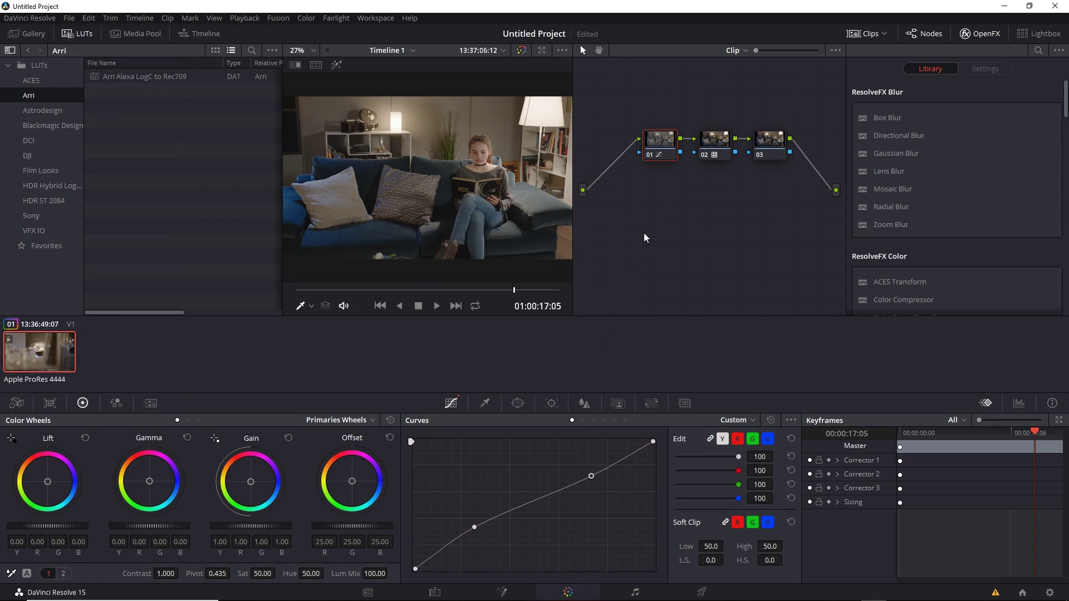
Step: Replace node 02's LUT in Version 2 with the HDR ST 2084 3D LUT HDR 2000 nits to Gamma 2.4
{"action": "left_click", "coordinate": [722, 152]}
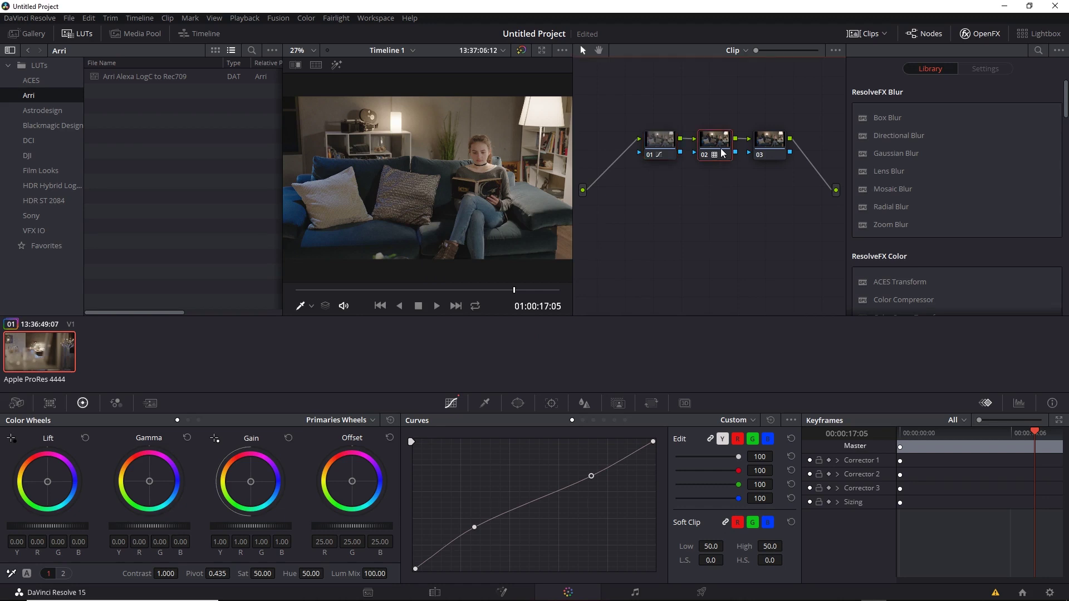
{"action": "right_click", "coordinate": [720, 148]}
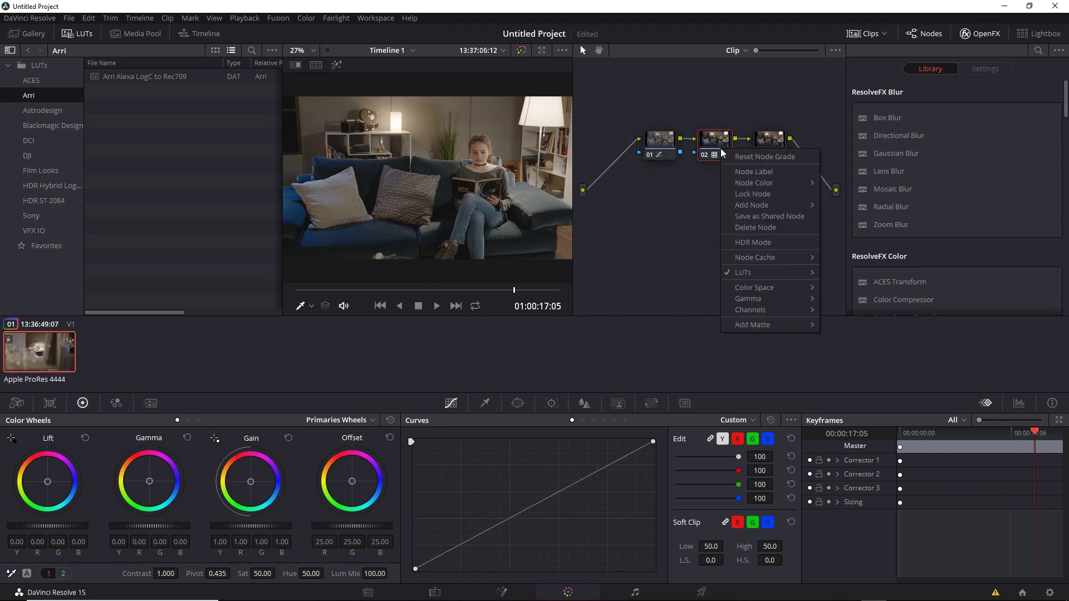
{"action": "mouse_move", "coordinate": [758, 276]}
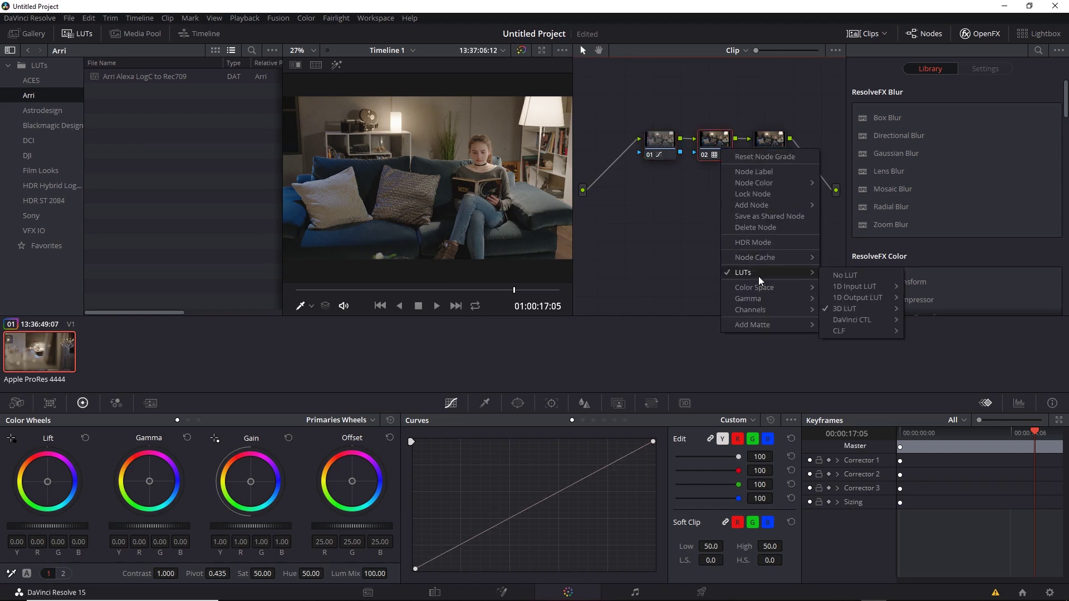
{"action": "mouse_move", "coordinate": [861, 305]}
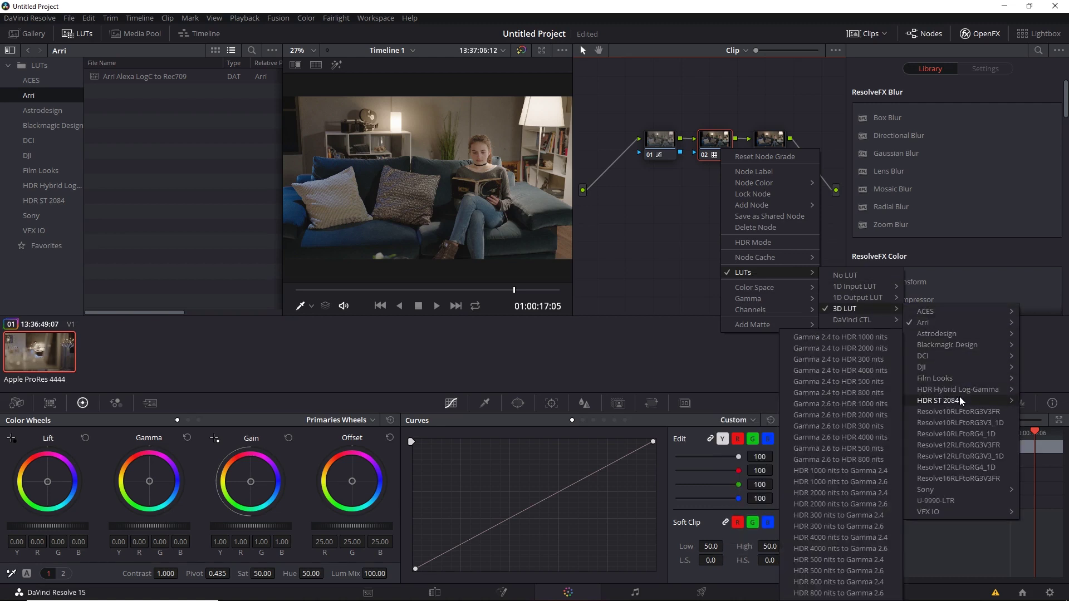
{"action": "left_click", "coordinate": [864, 492]}
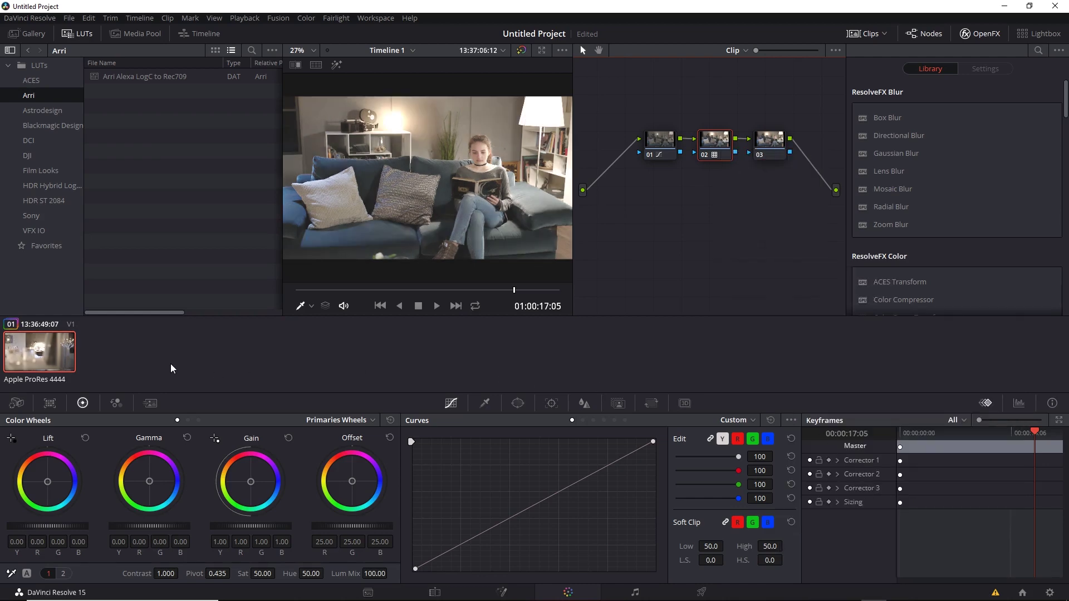
Step: Load Version 1 of the clip and switch back and forth with Version 2 to compare the two LUT looks
{"action": "right_click", "coordinate": [25, 345]}
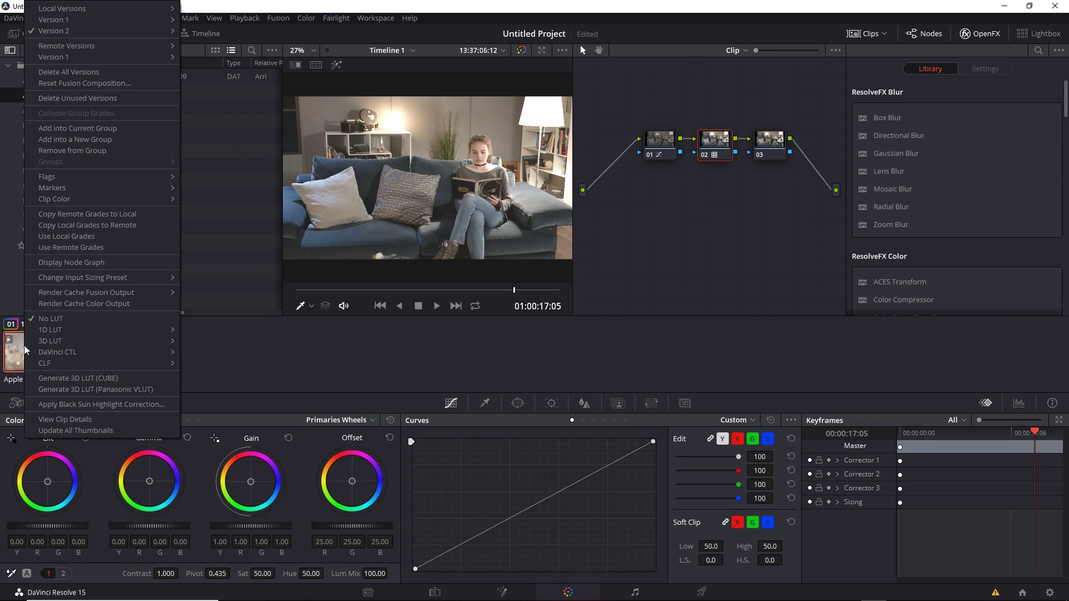
{"action": "mouse_move", "coordinate": [87, 20]}
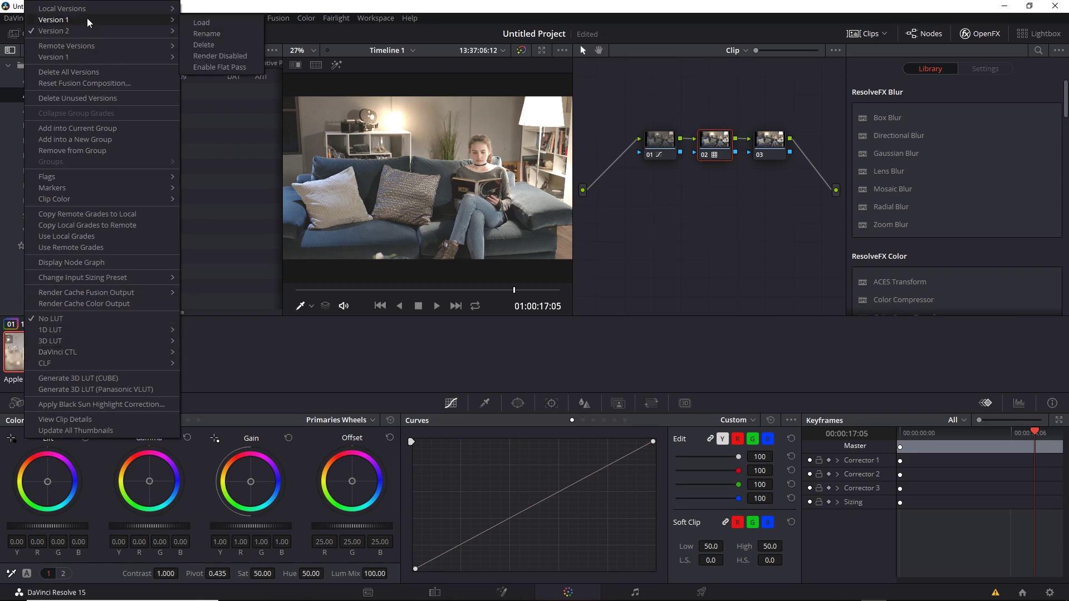
{"action": "left_click", "coordinate": [217, 23]}
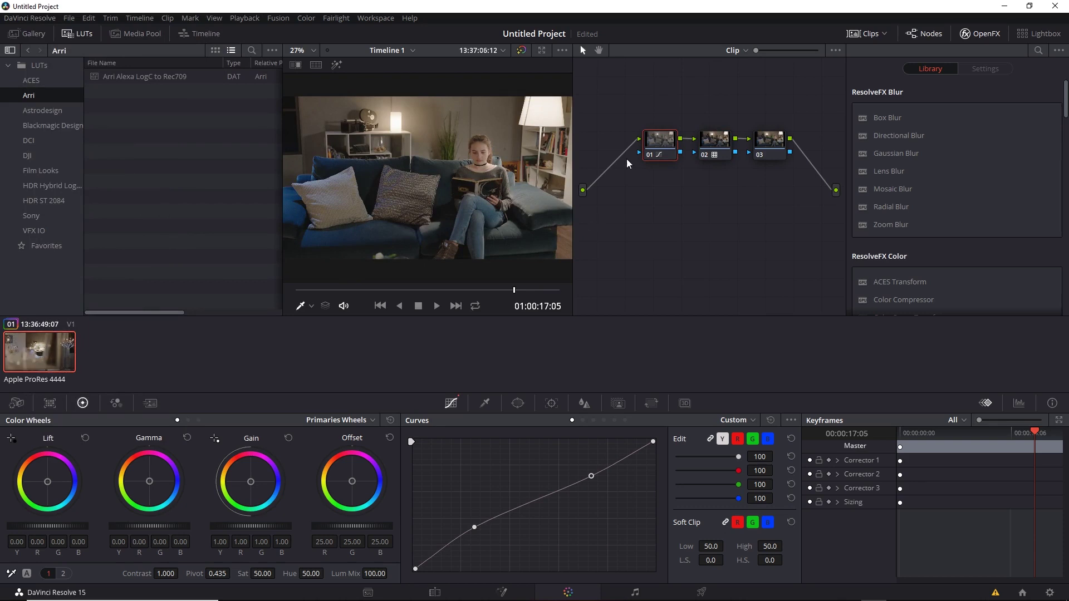
{"action": "key", "text": "ctrl+n"}
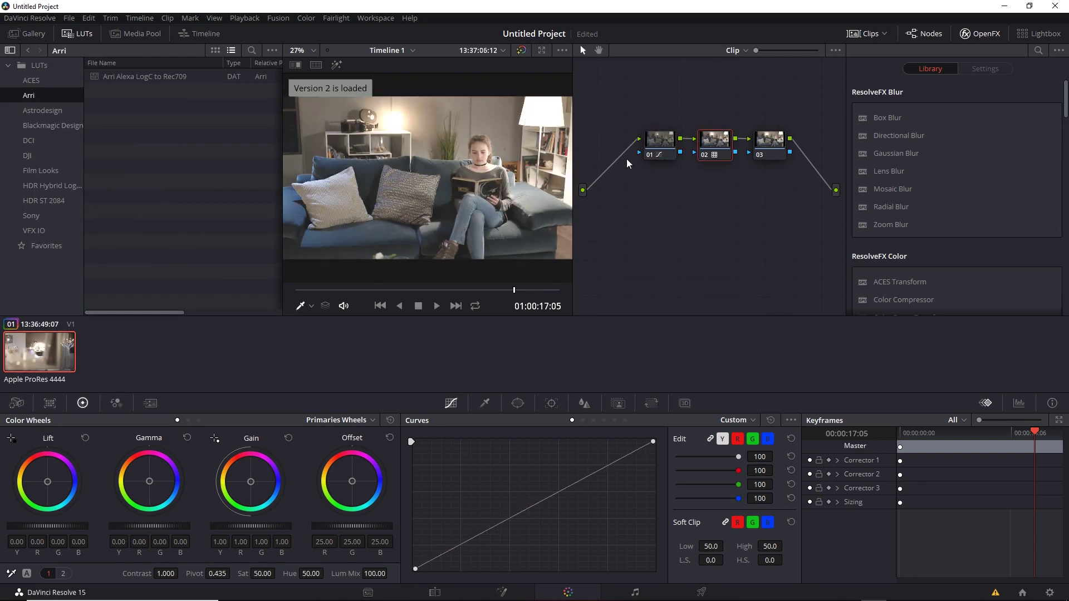
{"action": "key", "text": "ctrl+b"}
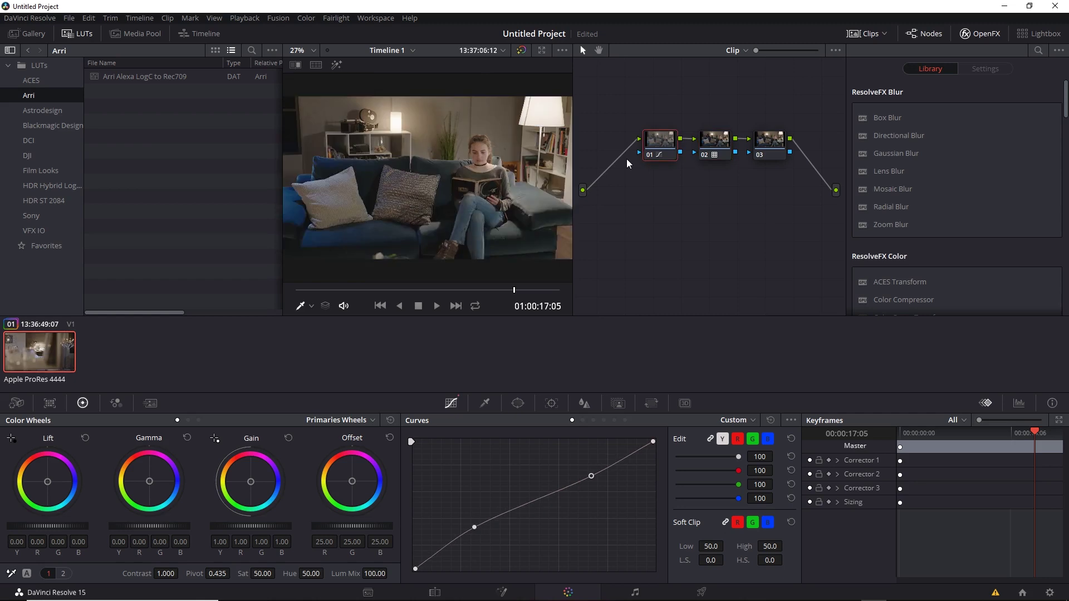
{"action": "key", "text": "ctrl+n"}
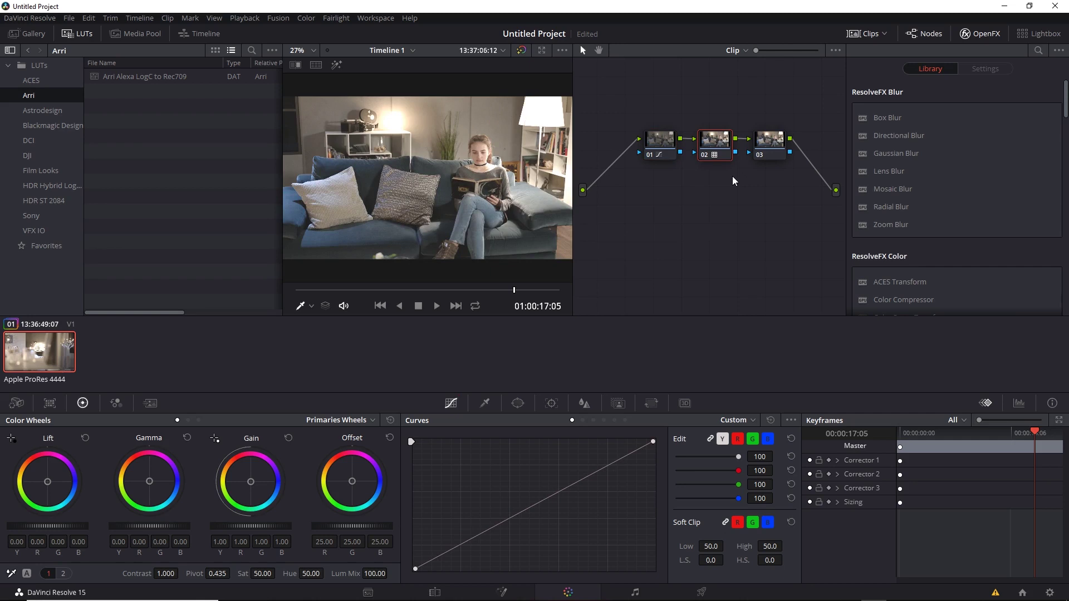
{"action": "left_click", "coordinate": [667, 150]}
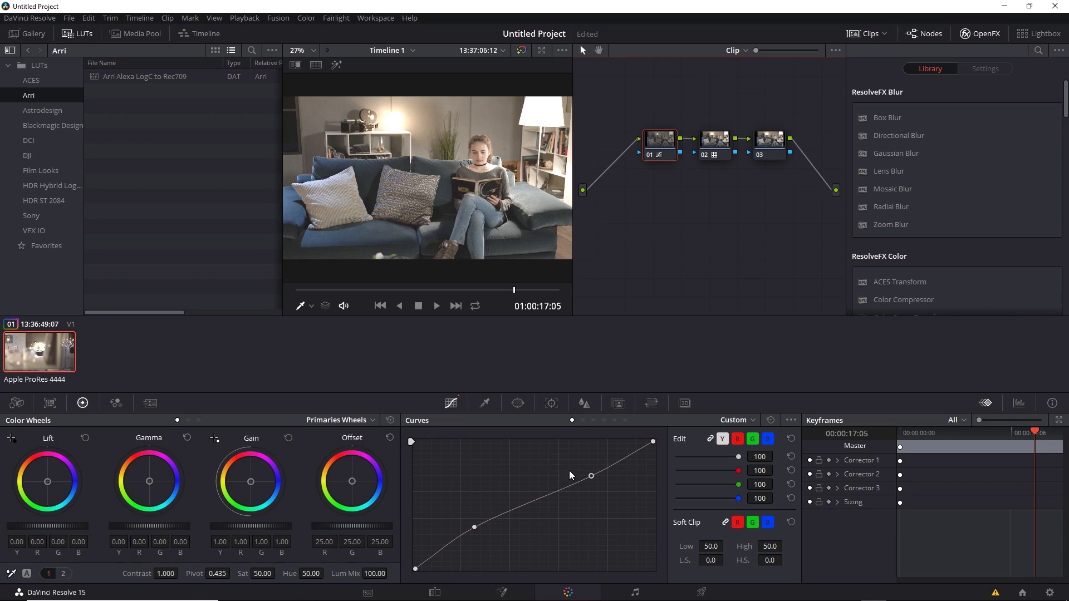
Step: Check Version 2 on the Deliver page, load Version 1 on the Color page and check it for delivery as well
{"action": "left_click", "coordinate": [701, 592]}
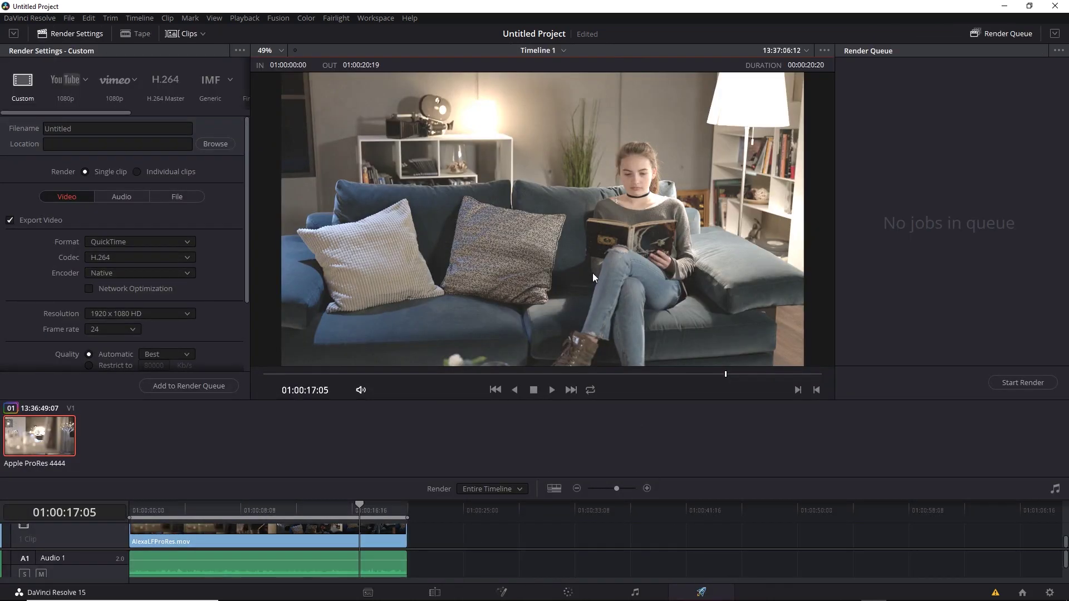
{"action": "left_click", "coordinate": [568, 592]}
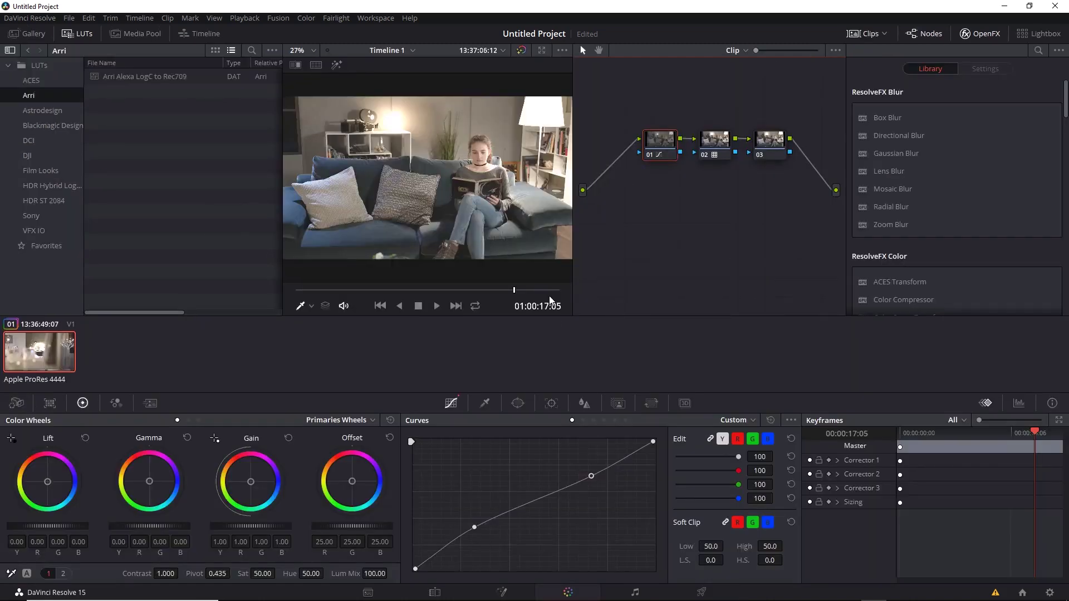
{"action": "key", "text": "ctrl+n"}
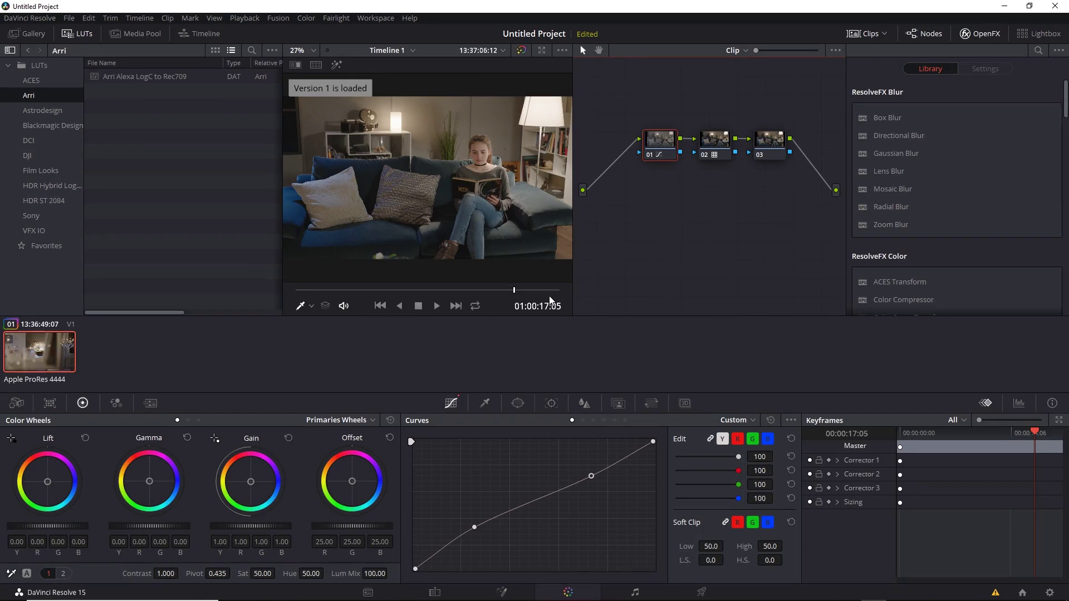
{"action": "left_click", "coordinate": [699, 593]}
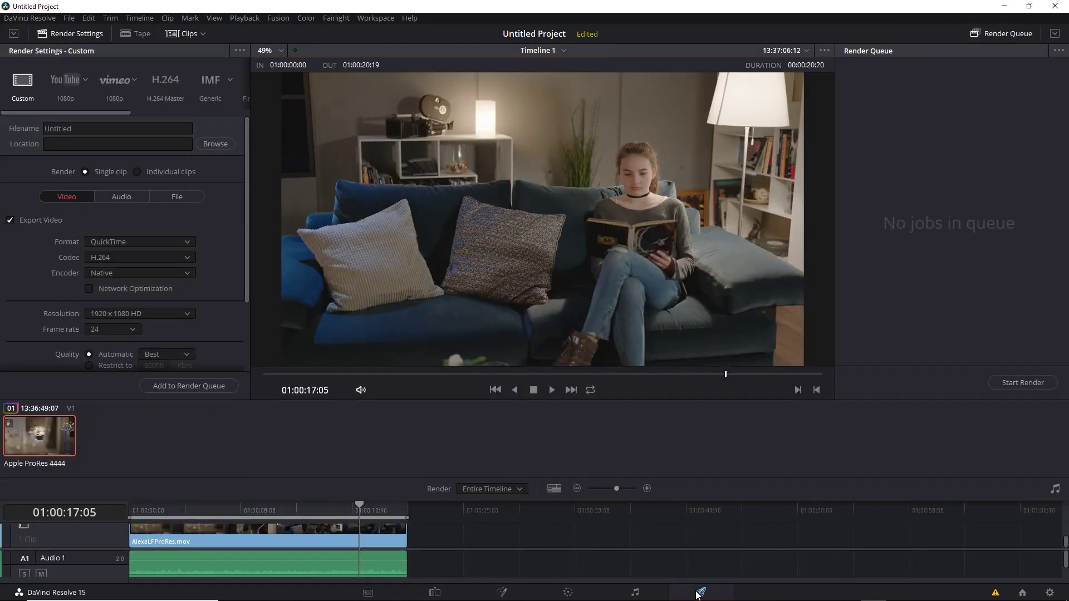
{"action": "left_click", "coordinate": [566, 592]}
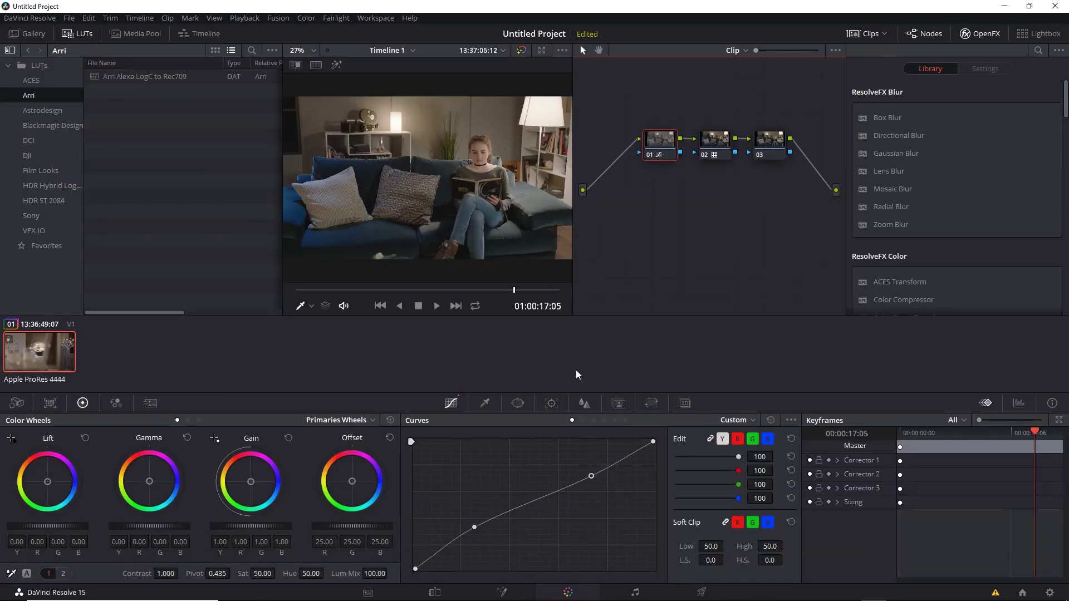
Step: Compare the clip's versions in a split-screen view on the Color and Deliver pages, and turn the split screen off
{"action": "left_click", "coordinate": [316, 65]}
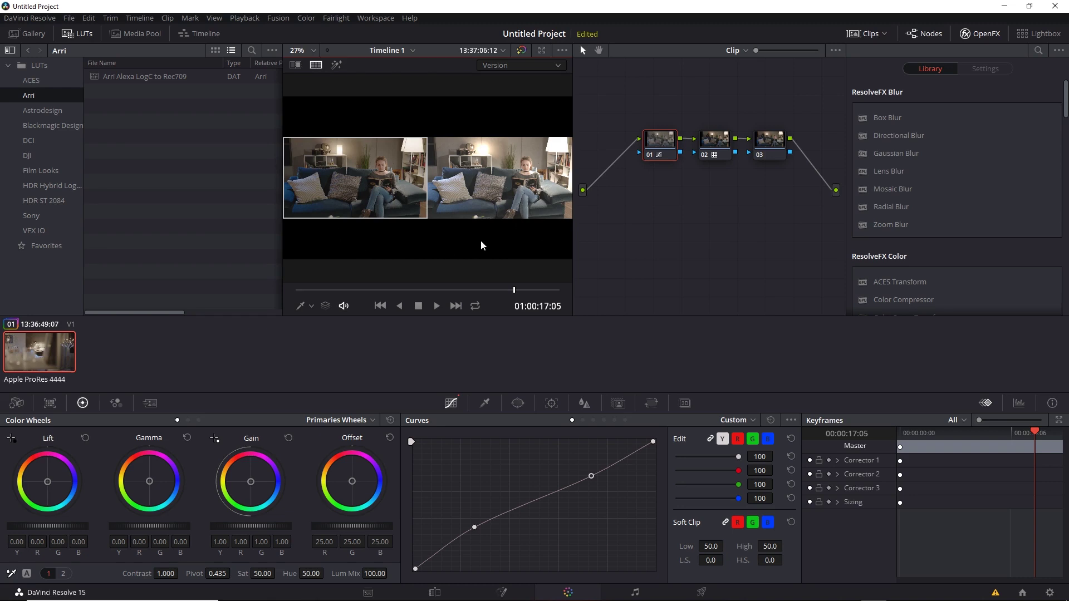
{"action": "left_click", "coordinate": [702, 594]}
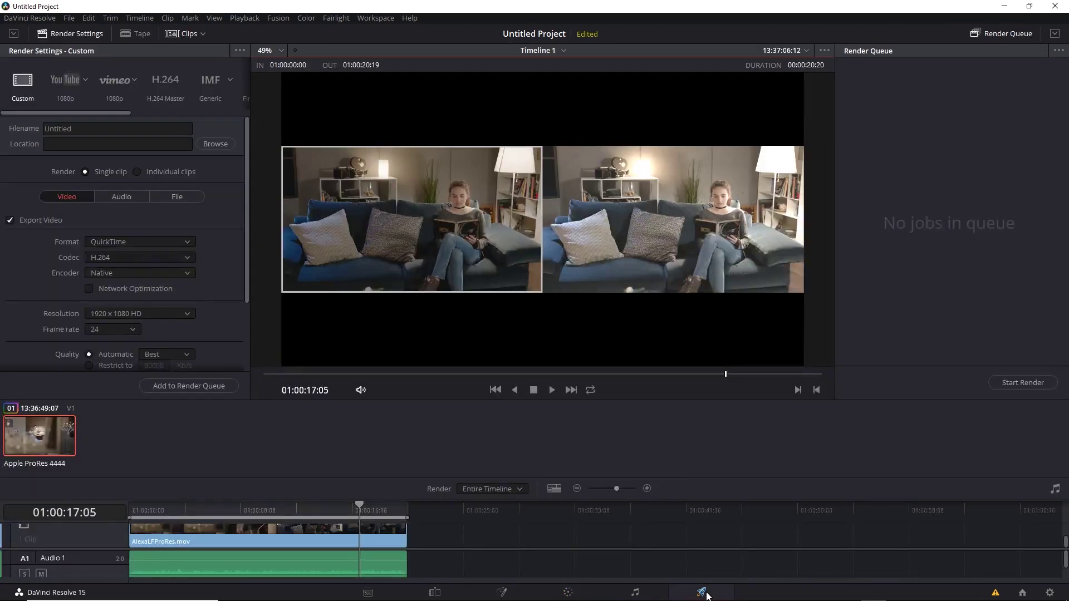
{"action": "left_click", "coordinate": [568, 593]}
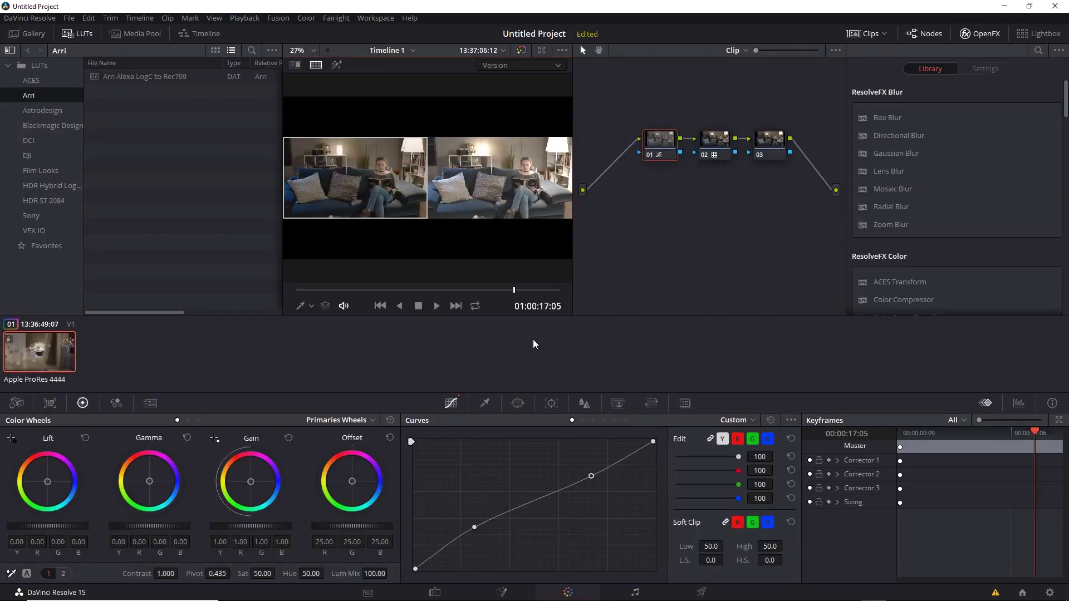
{"action": "left_click", "coordinate": [315, 65]}
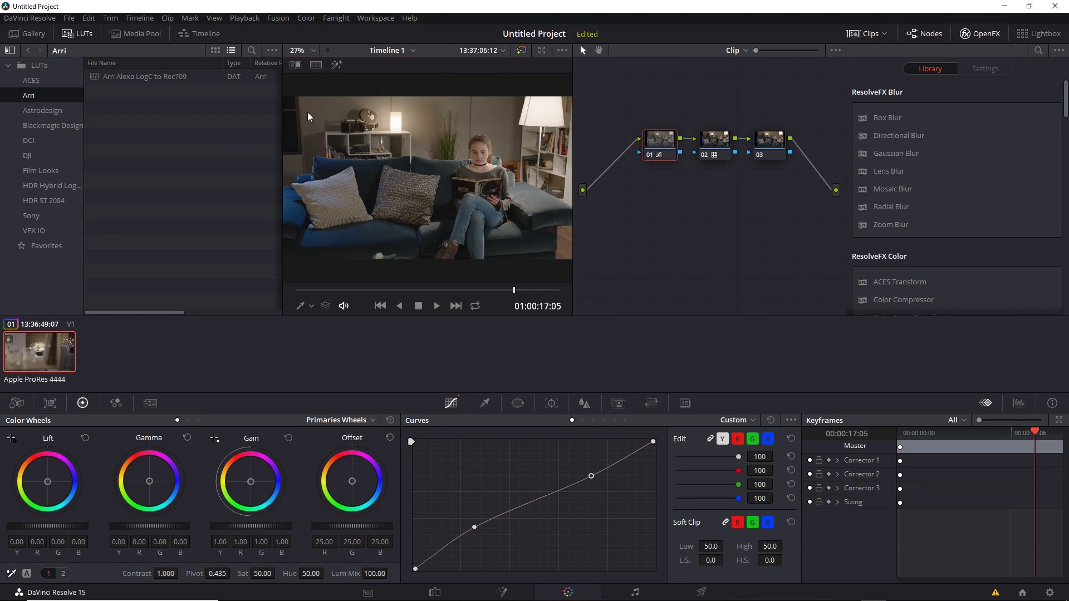
Step: Review the lookup table settings in the project's color management from the Media page, cancel without changes and return to the Color page
{"action": "left_click", "coordinate": [372, 593]}
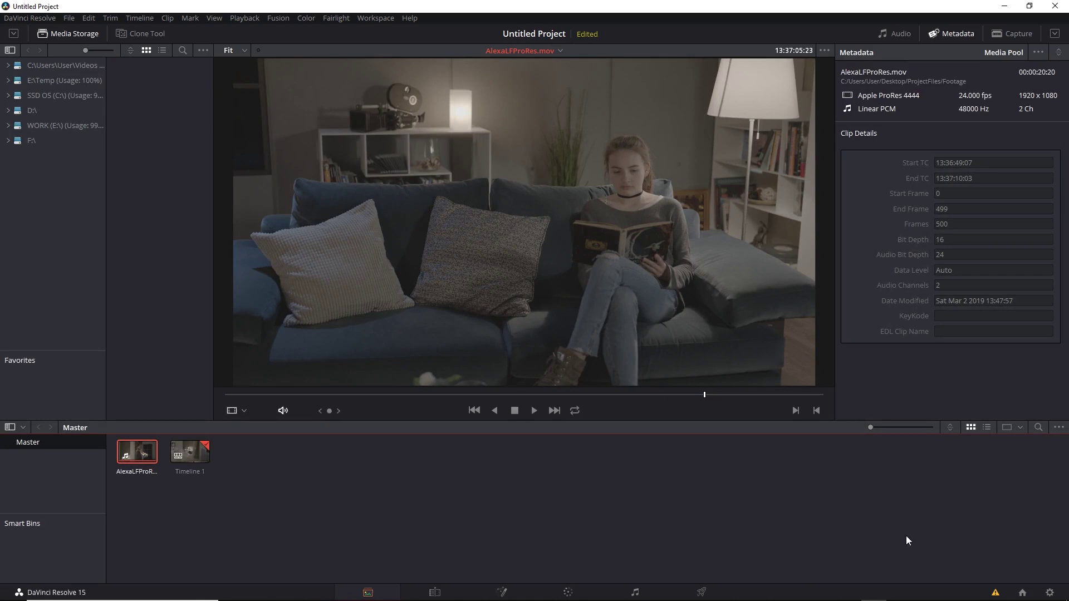
{"action": "left_click", "coordinate": [1049, 592]}
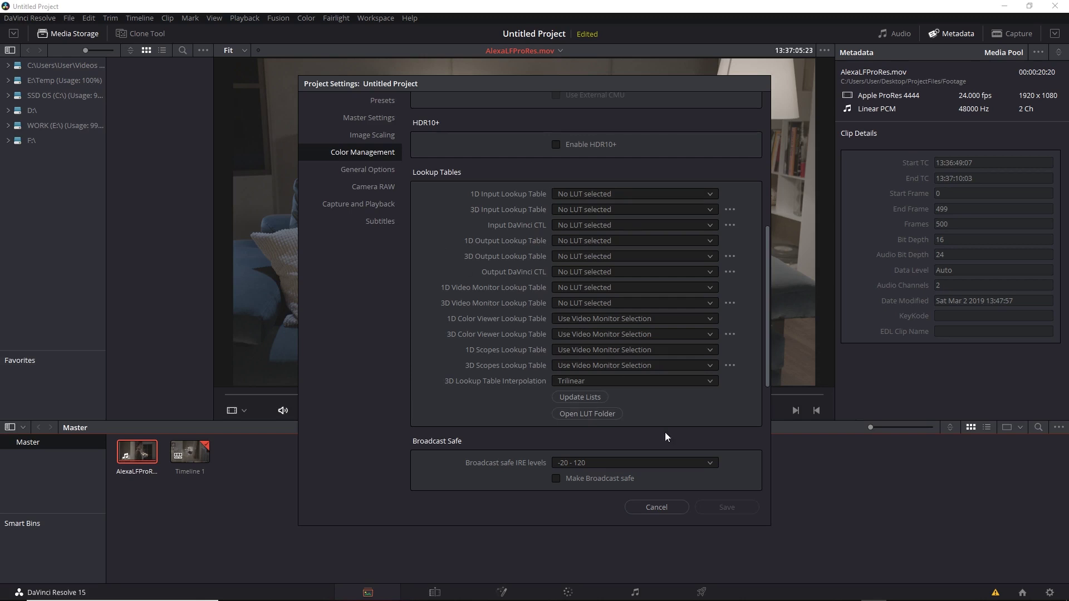
{"action": "left_click", "coordinate": [656, 507]}
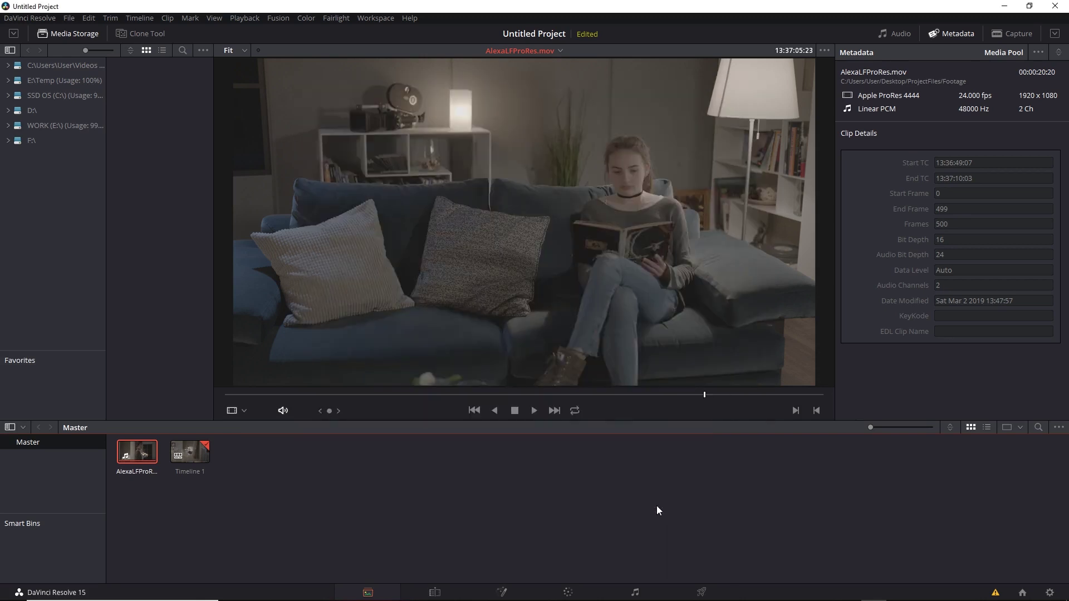
{"action": "left_click", "coordinate": [568, 592]}
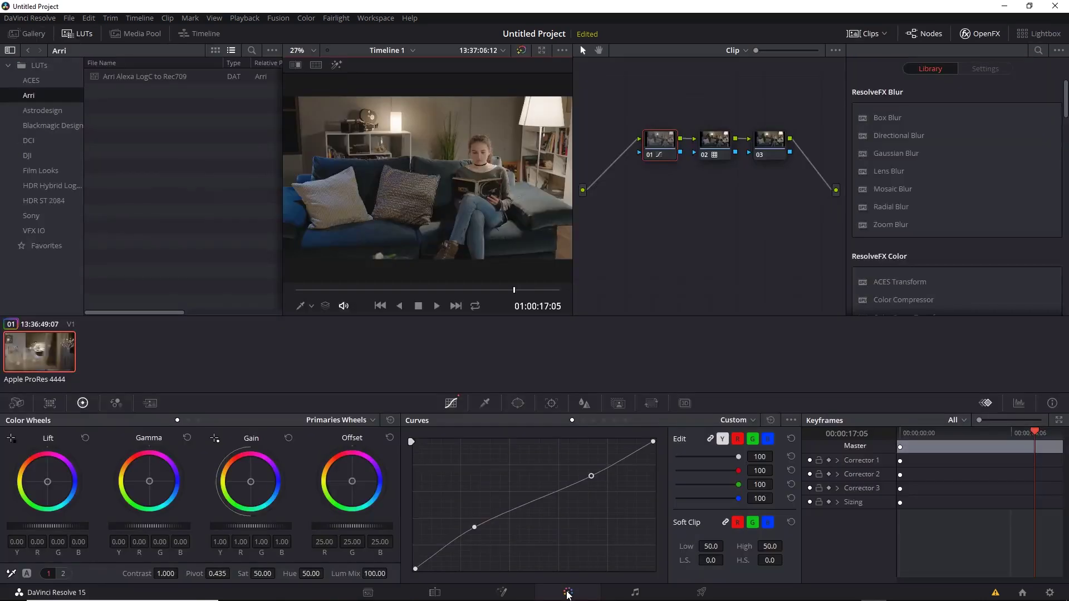